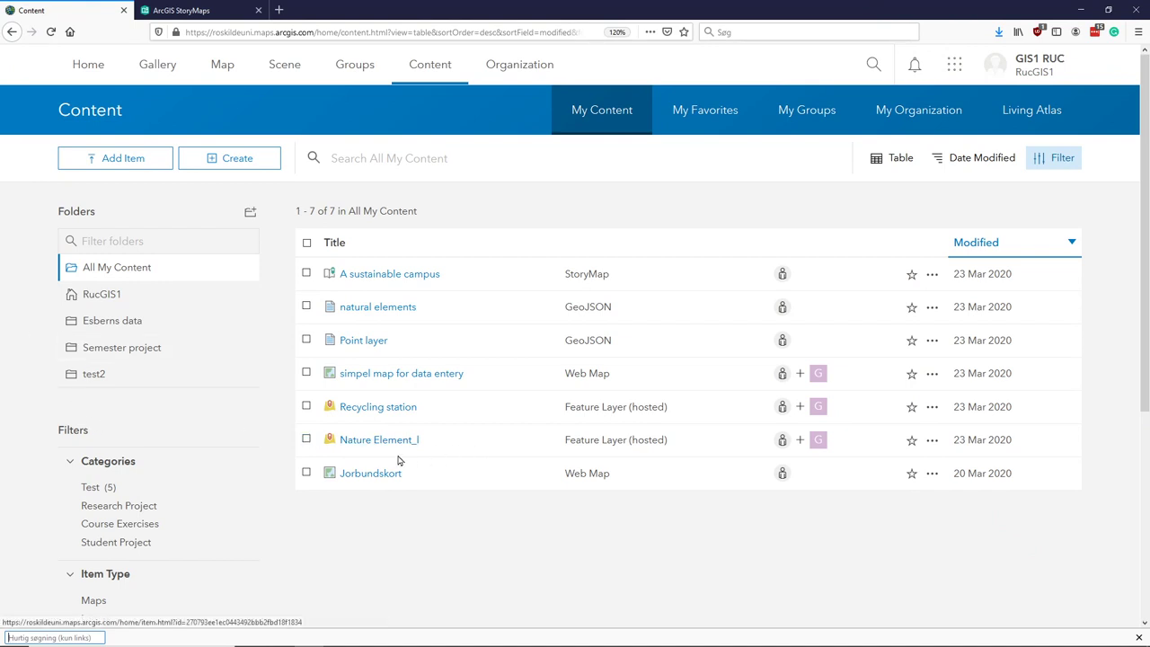
- Show the five items in the test2 folder and bring up the ArcGIS app launcher
left_click(141, 373)
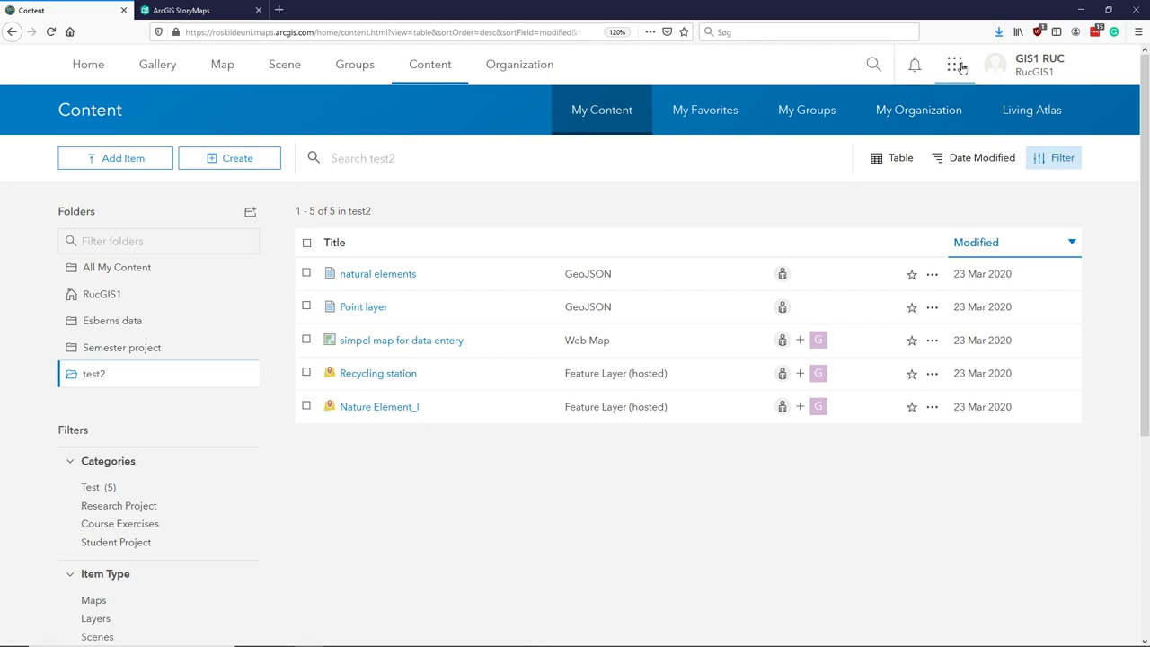
left_click(962, 69)
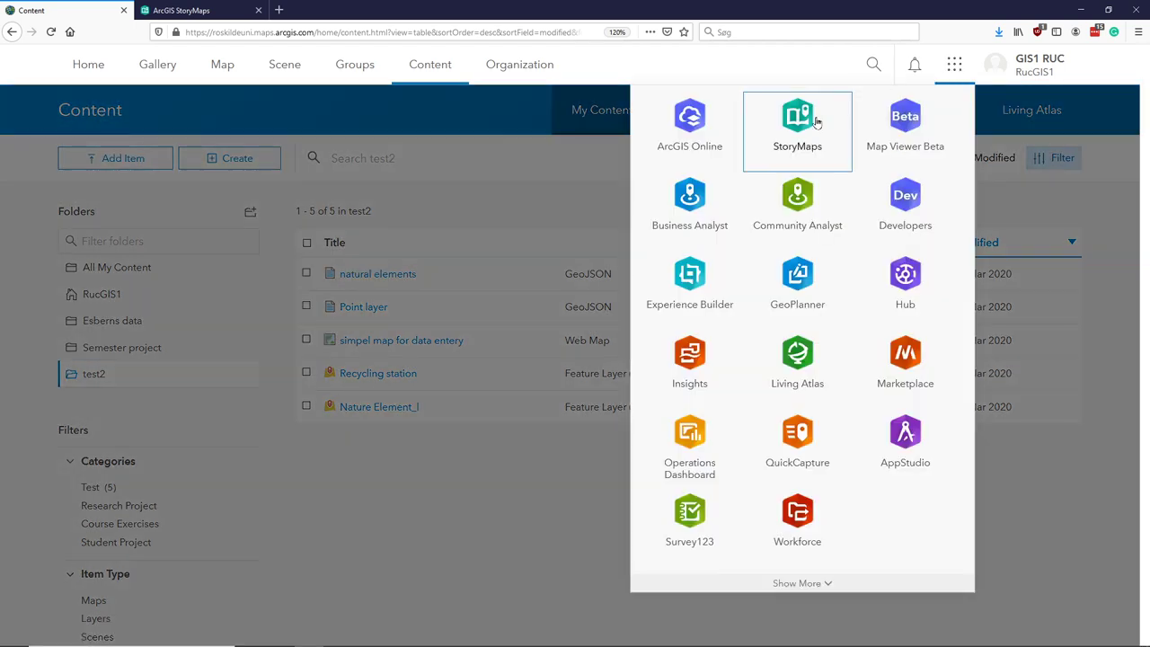
- Launch StoryMaps and begin a new draft story titled 'A sustainable campus'
left_click(807, 128)
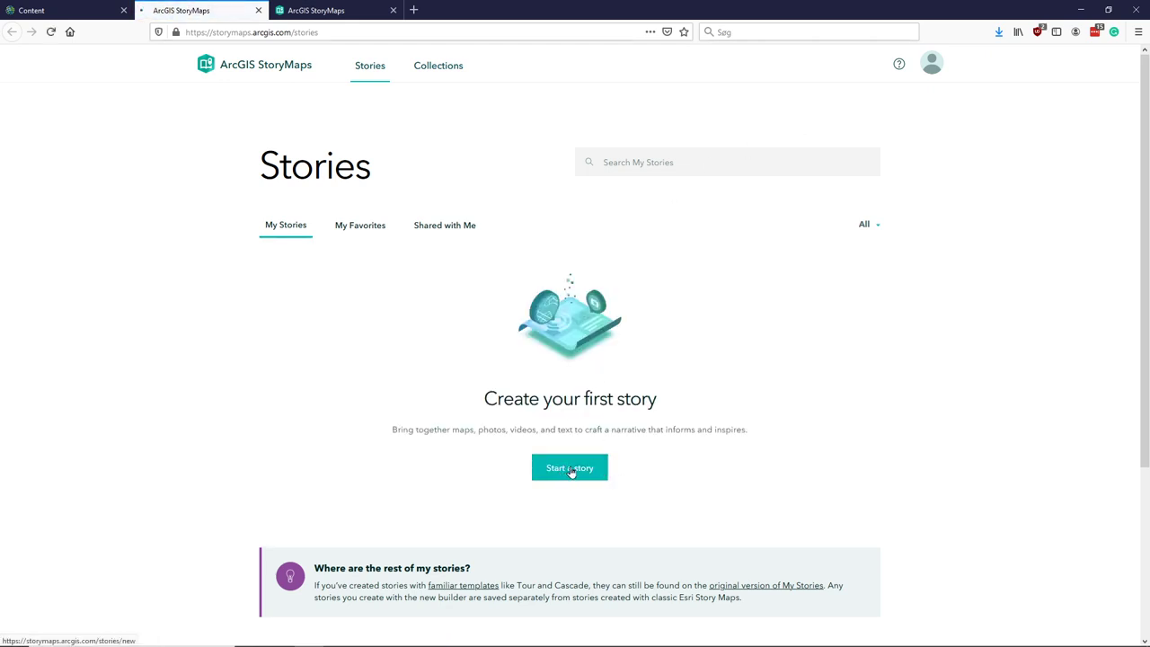
left_click(571, 472)
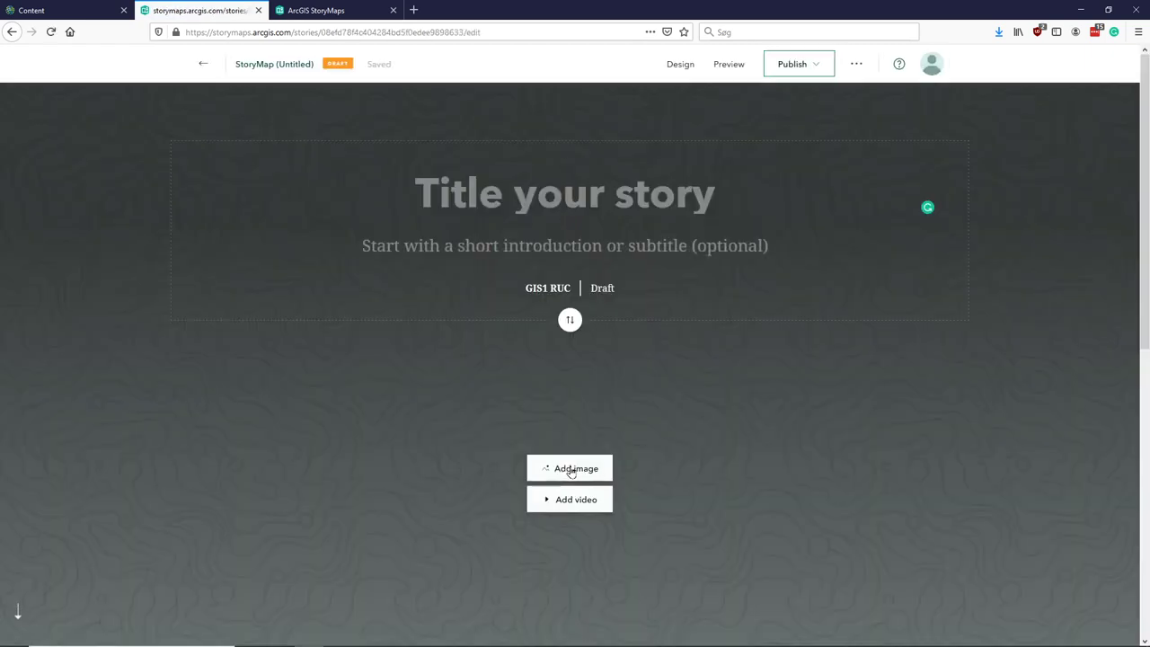
type("A sustainable campus")
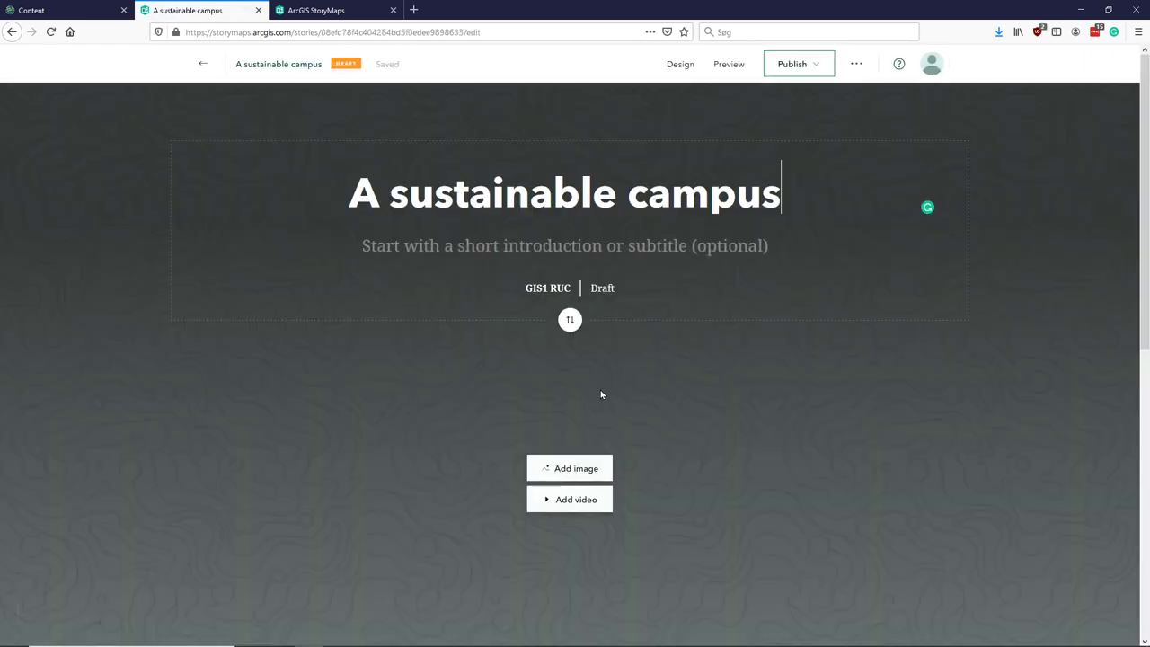
- Upload the ruc.jdp campus entrance photo as the story's cover image
left_click(583, 472)
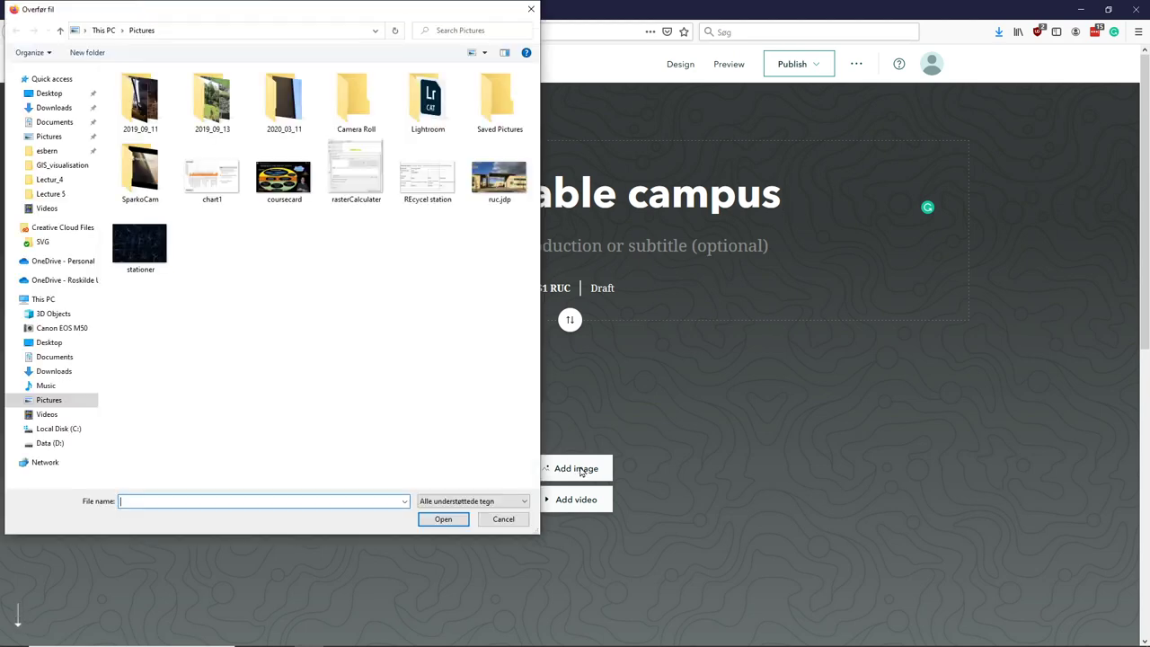
left_click(505, 191)
left_click(447, 522)
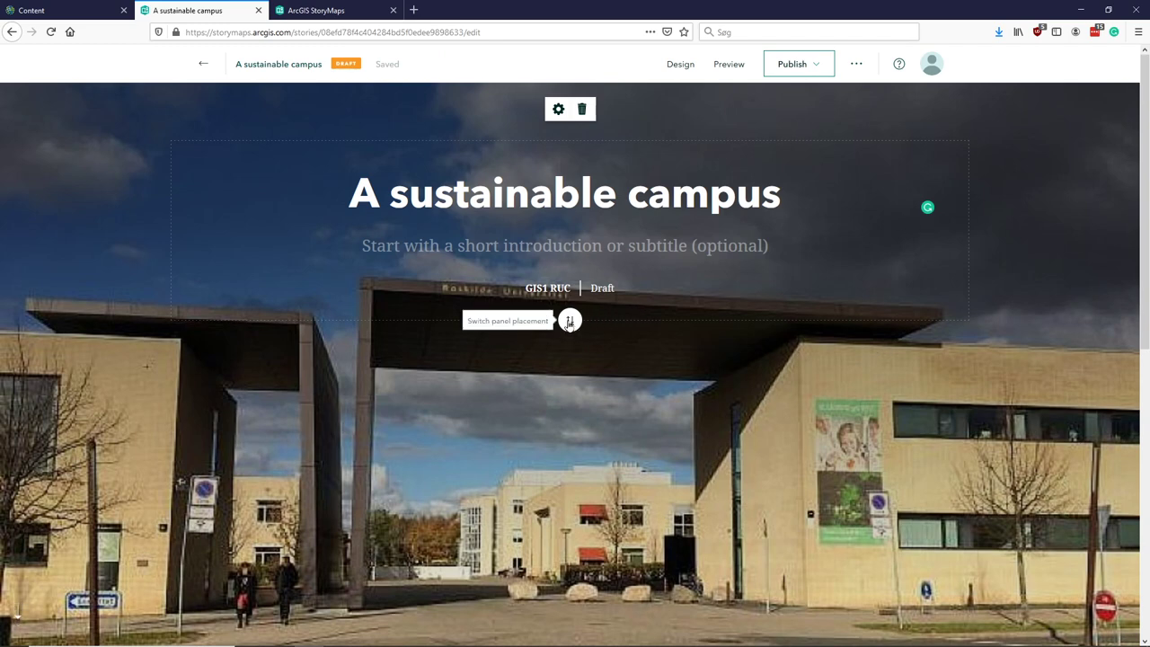
scroll(614, 355, "down", 8)
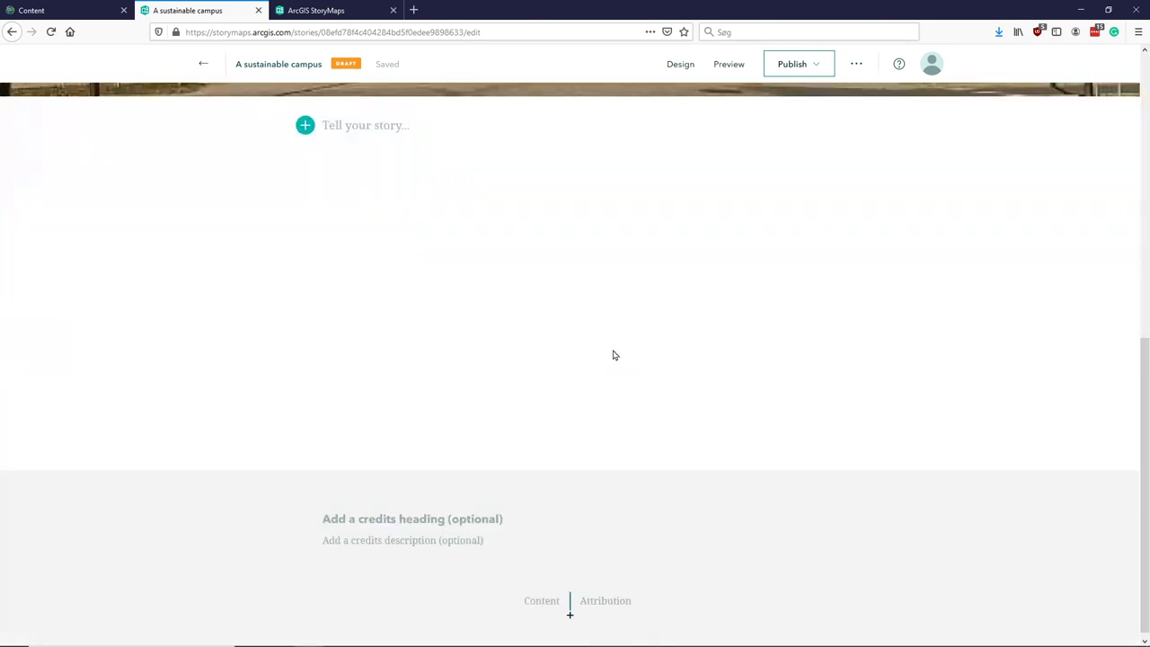
- Add a heading block reading 'It starts with a conceptual model' below the cover
left_click(305, 126)
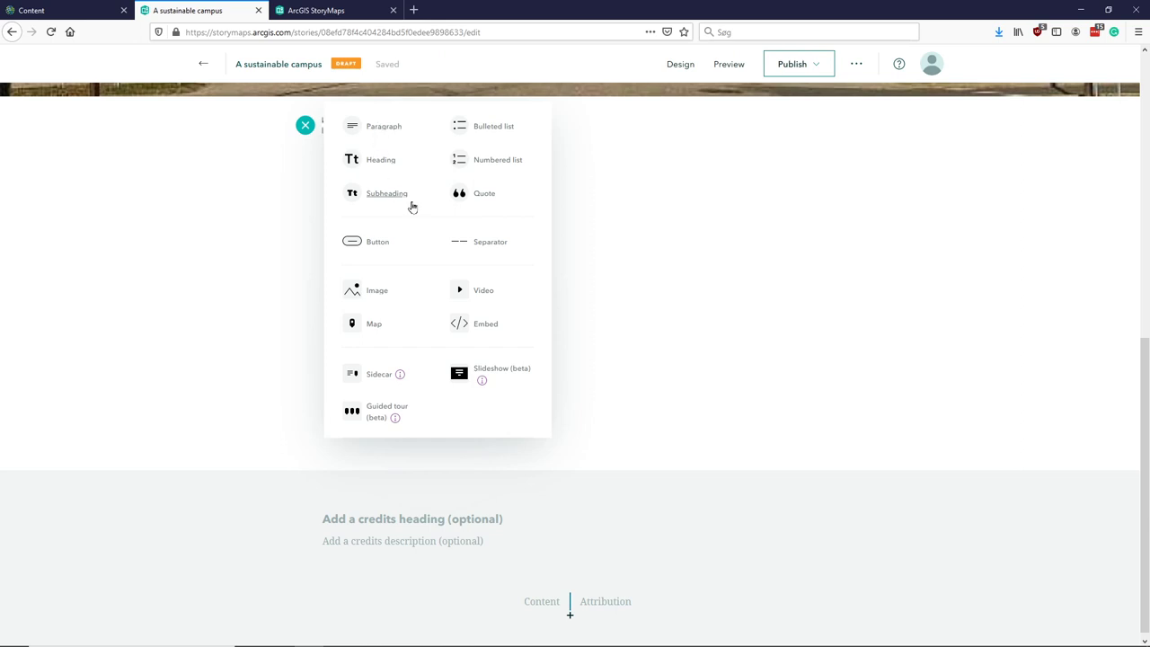
left_click(381, 160)
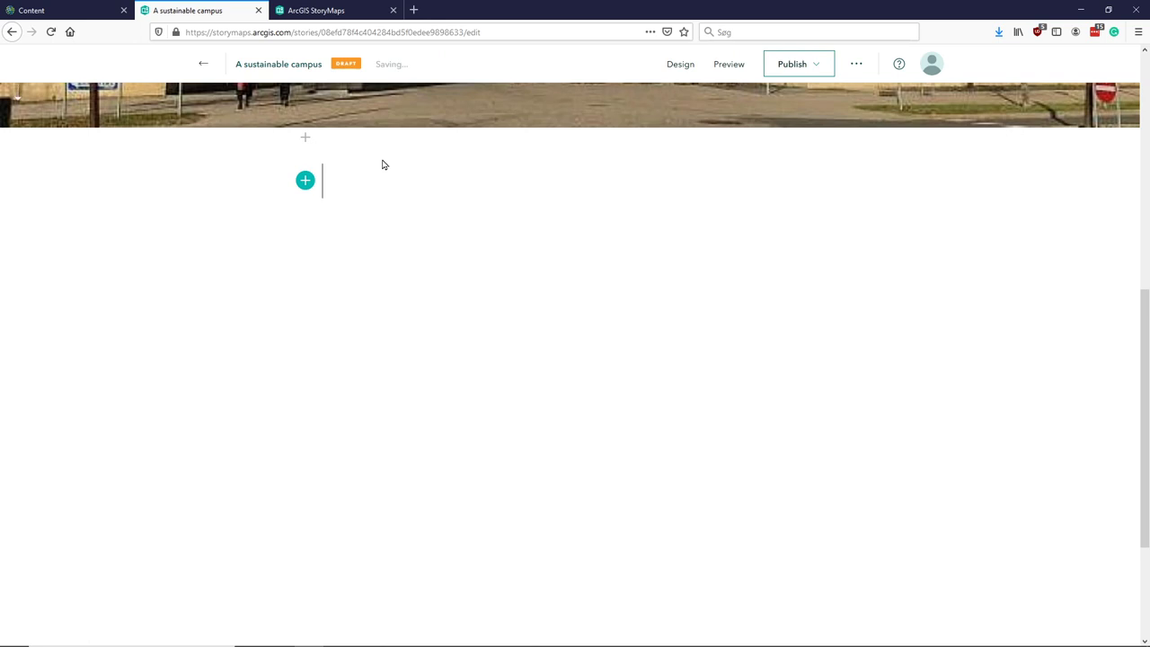
type("It sta")
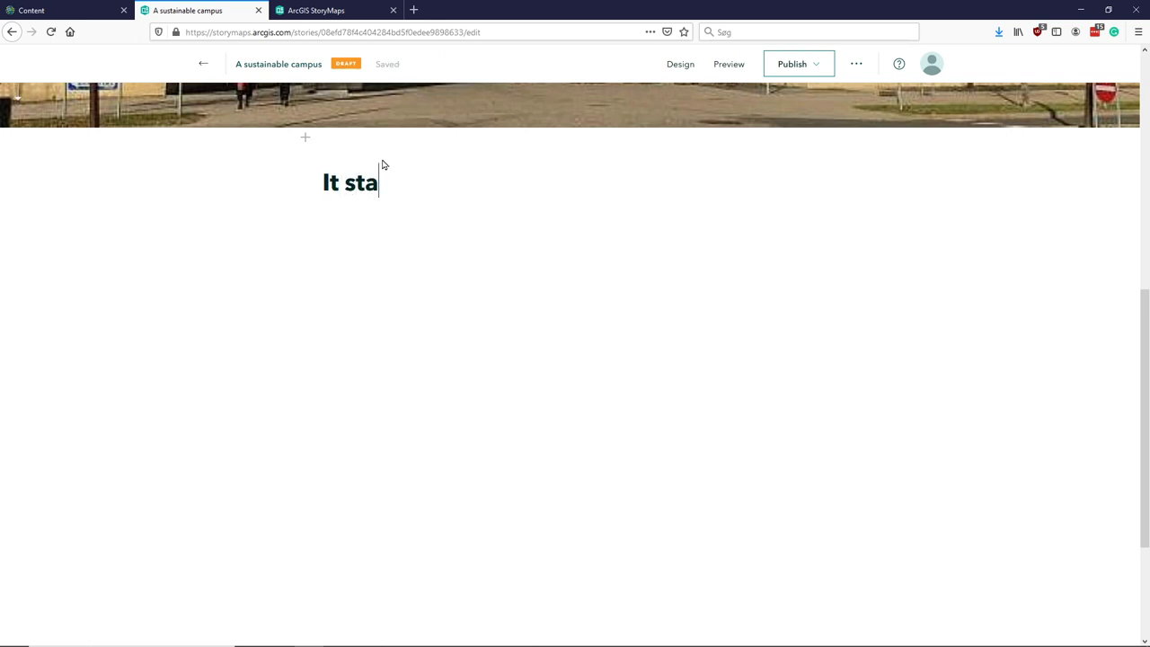
type("rts with a")
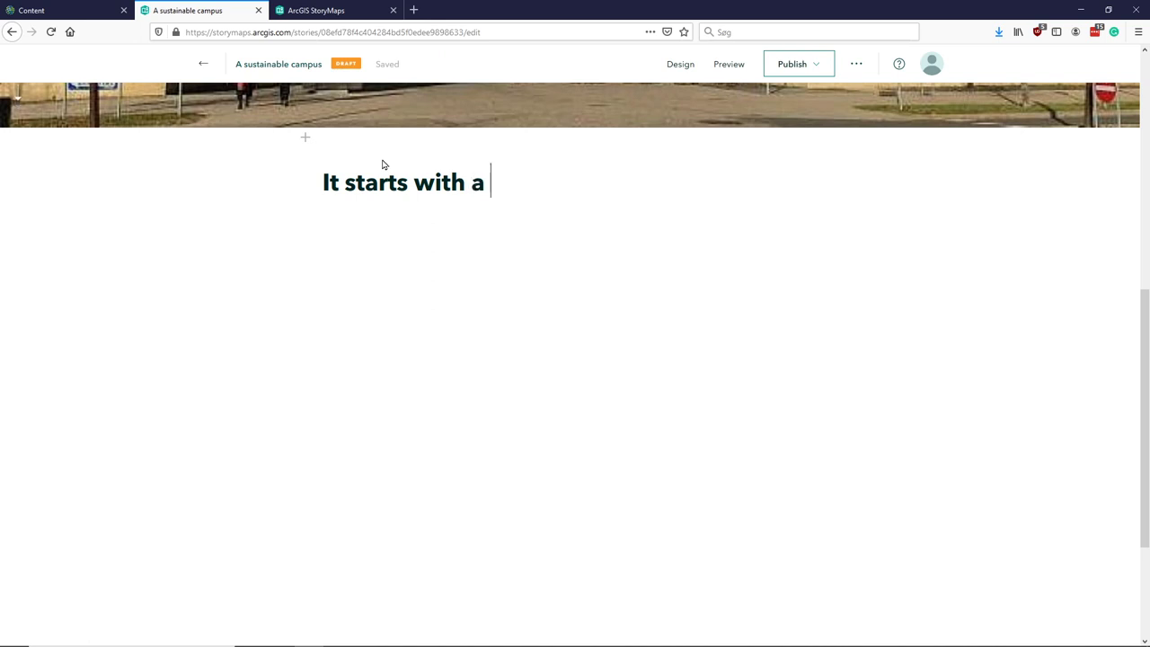
type(" concept")
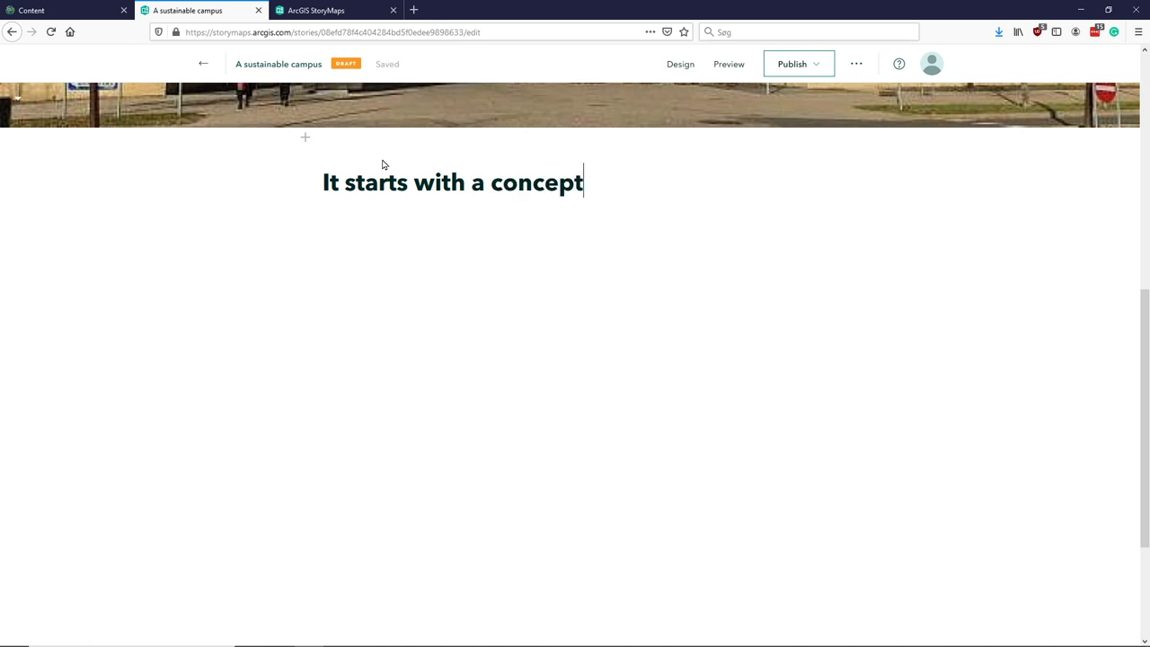
type("ual model")
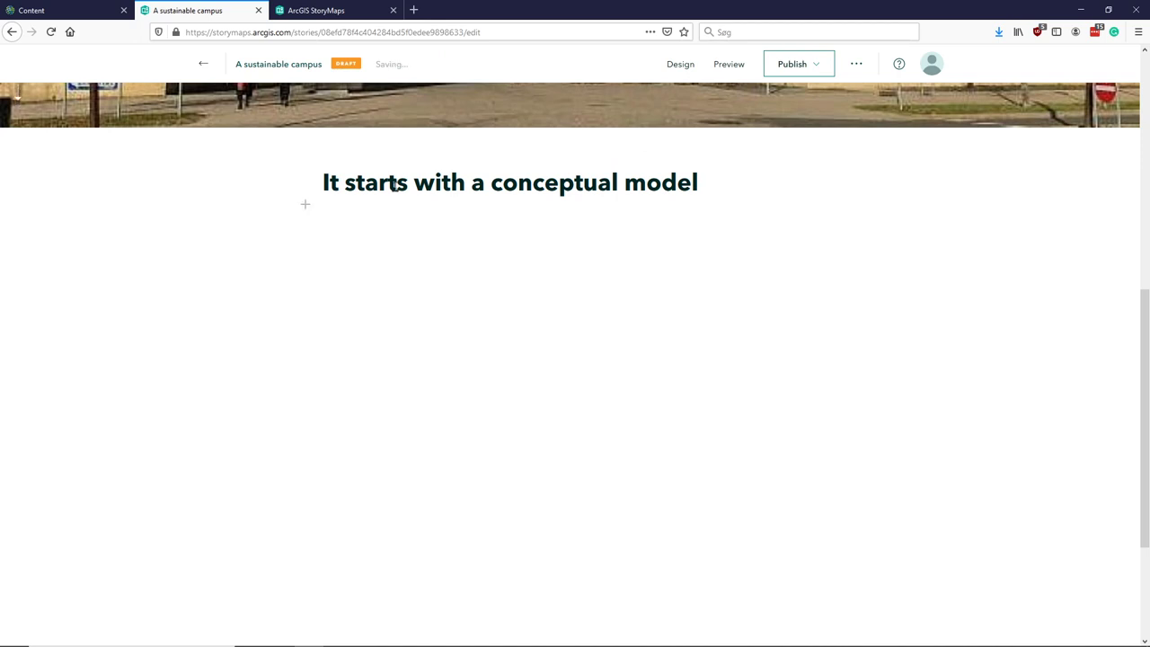
- Insert the 'conceptual model' image from Lecture 5 under the heading at medium width
left_click(306, 204)
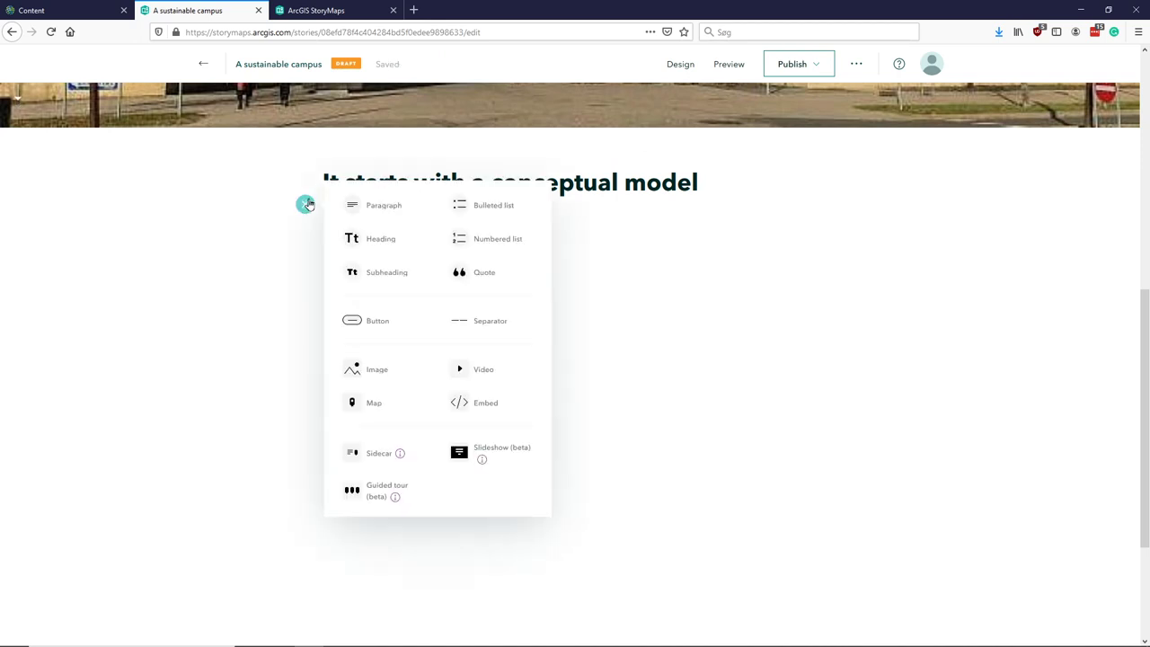
left_click(375, 370)
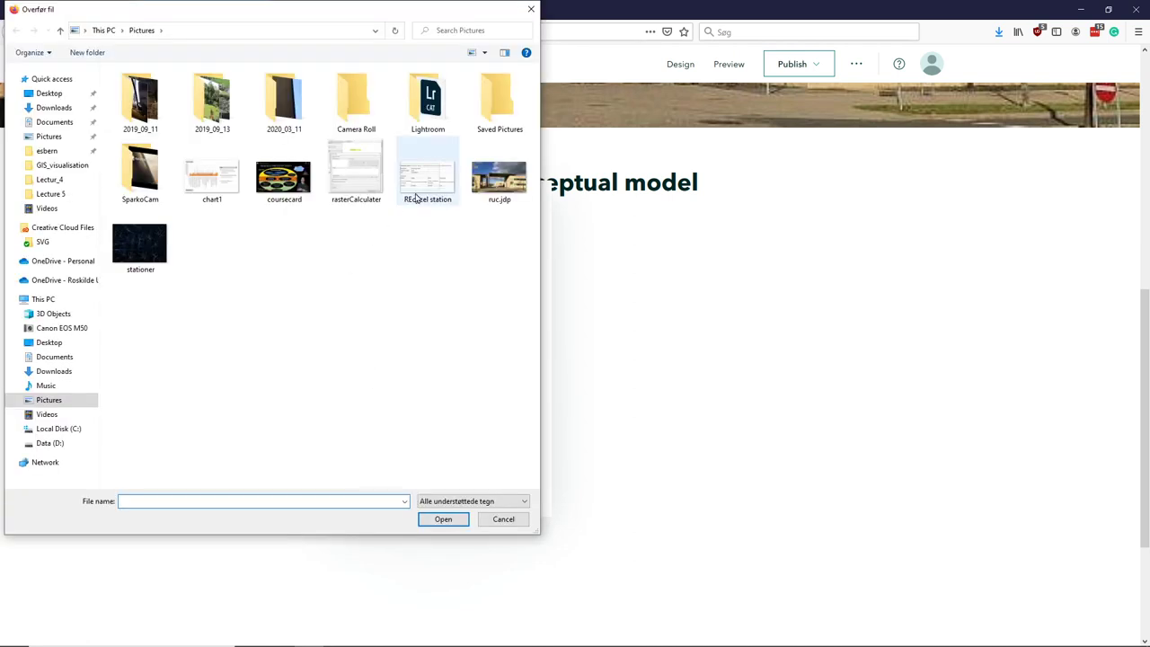
left_click(68, 193)
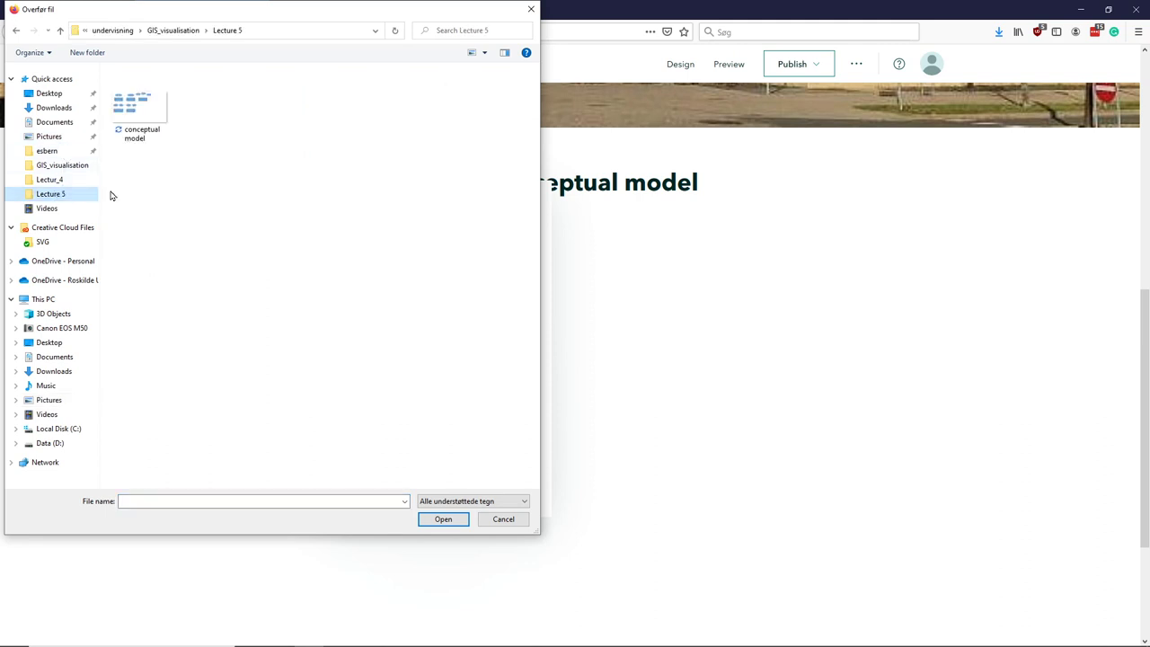
left_click(145, 126)
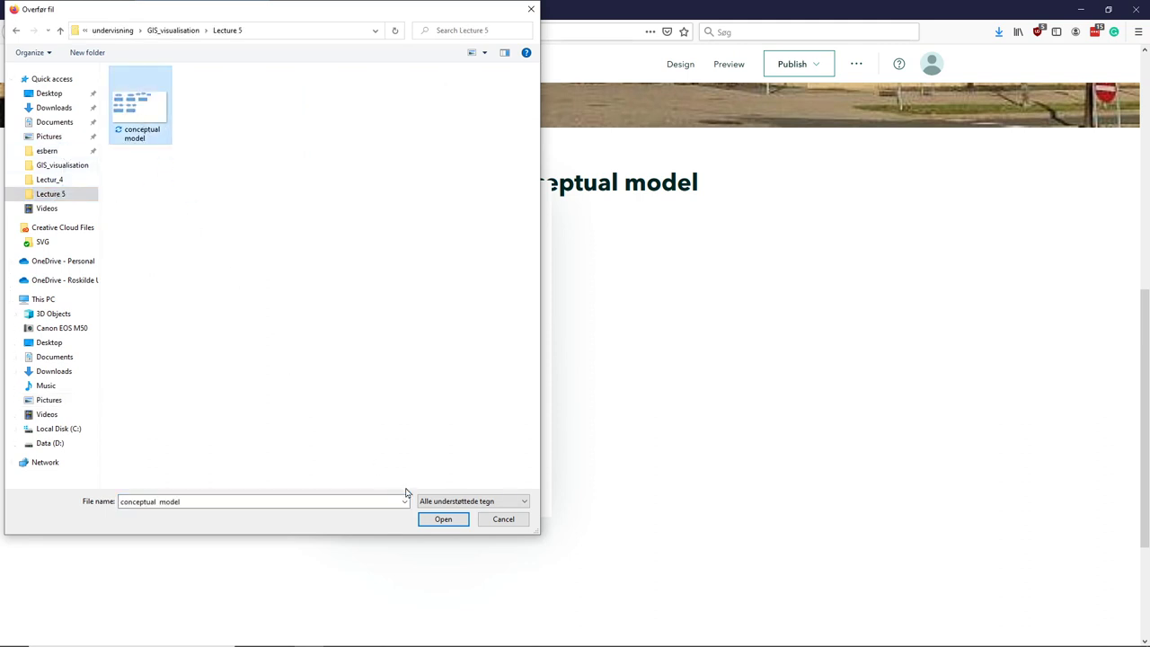
left_click(454, 521)
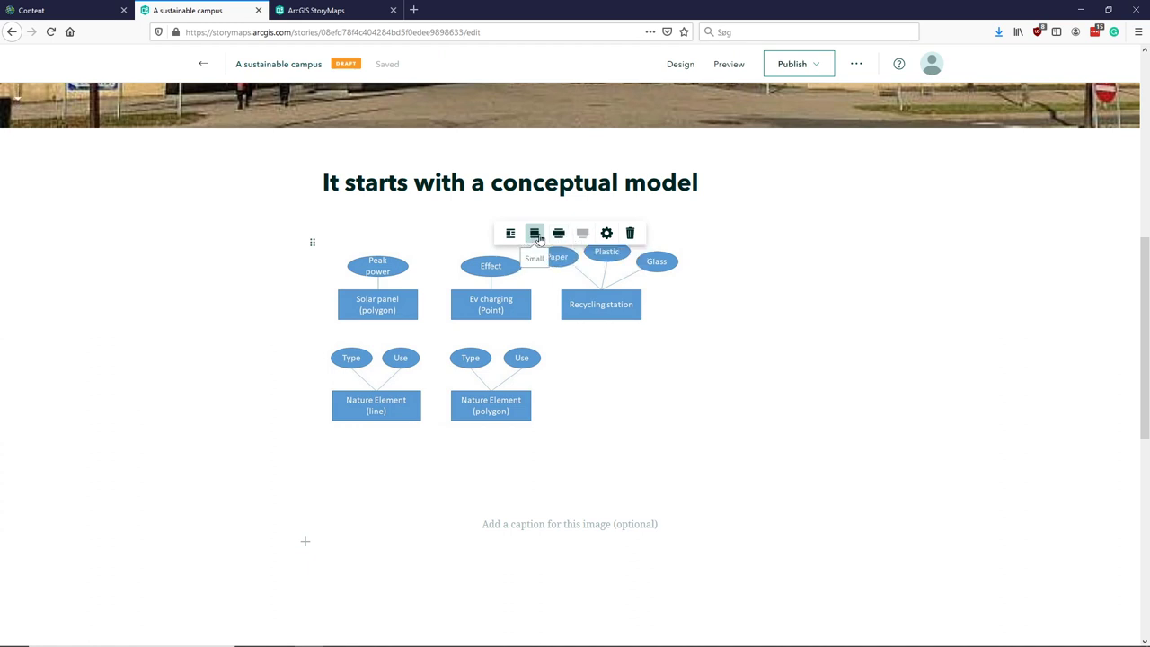
left_click(560, 235)
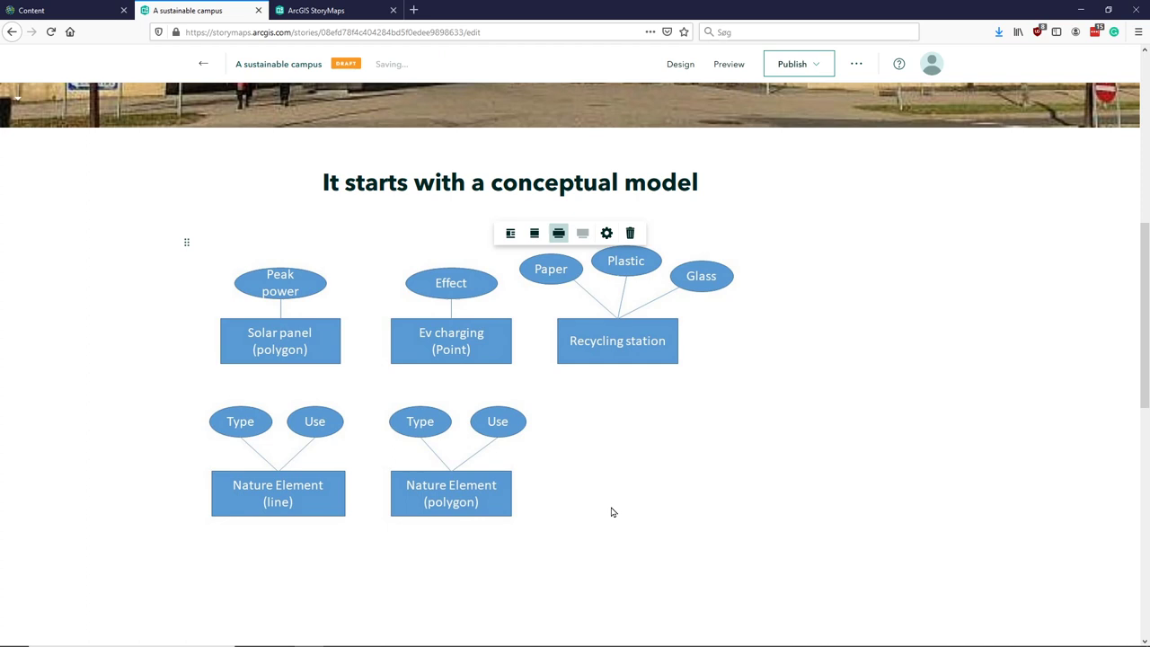
scroll(611, 512, "down", 2)
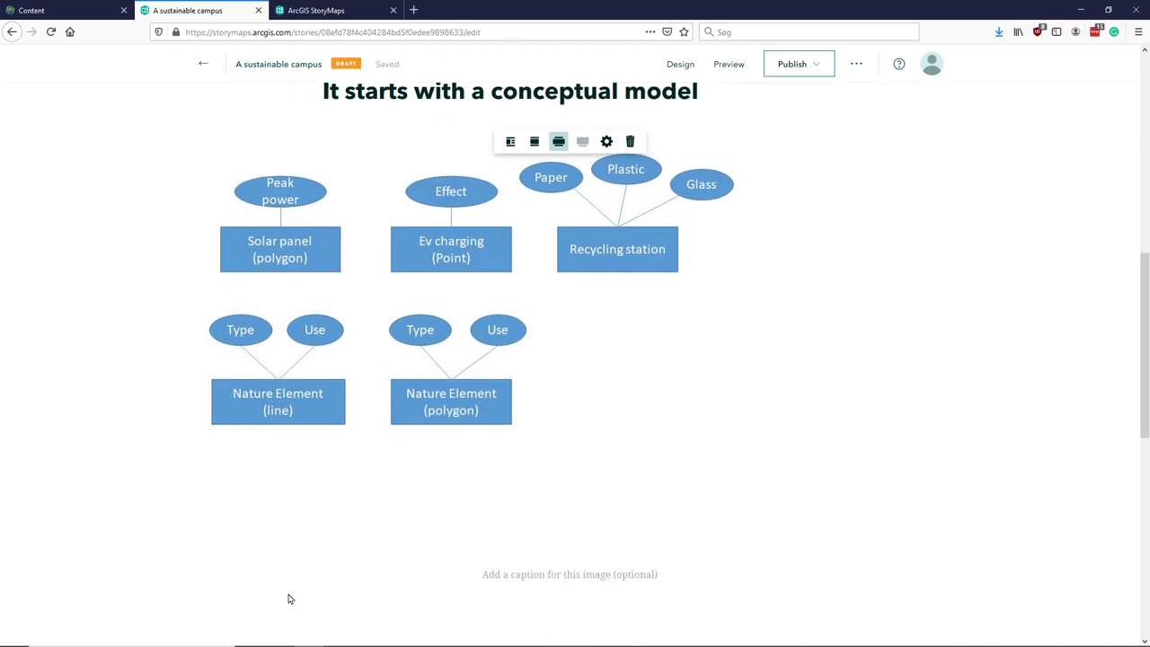
left_click(305, 591)
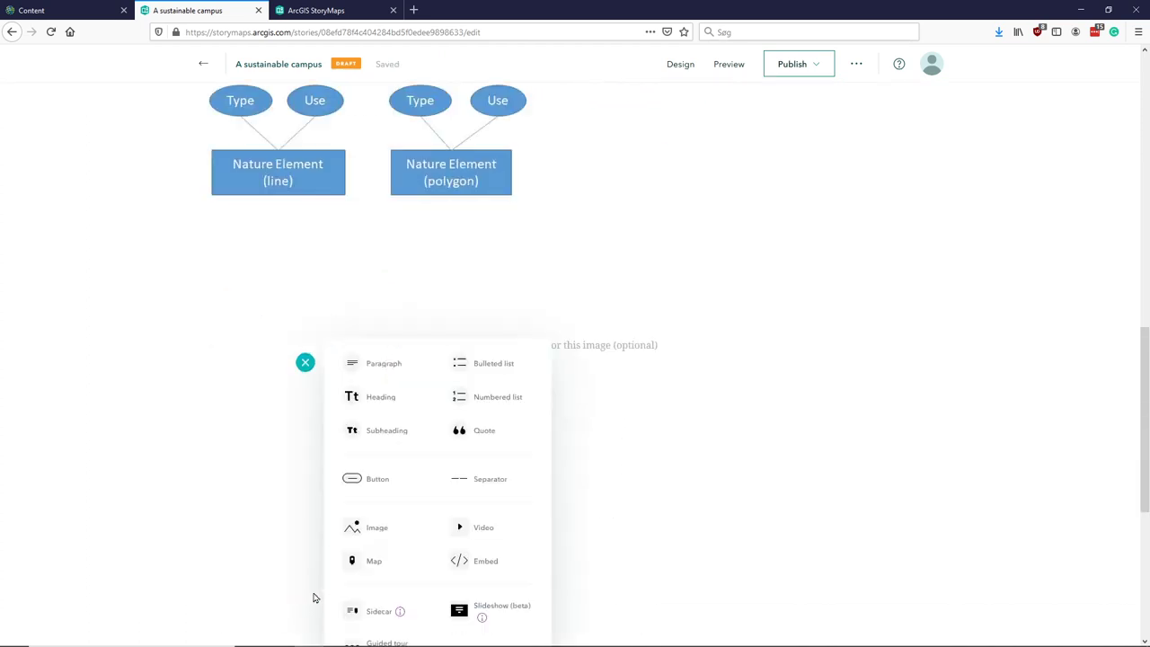
- Add a paragraph under the diagram reading 'Form here we create a digital representation model'
left_click(380, 328)
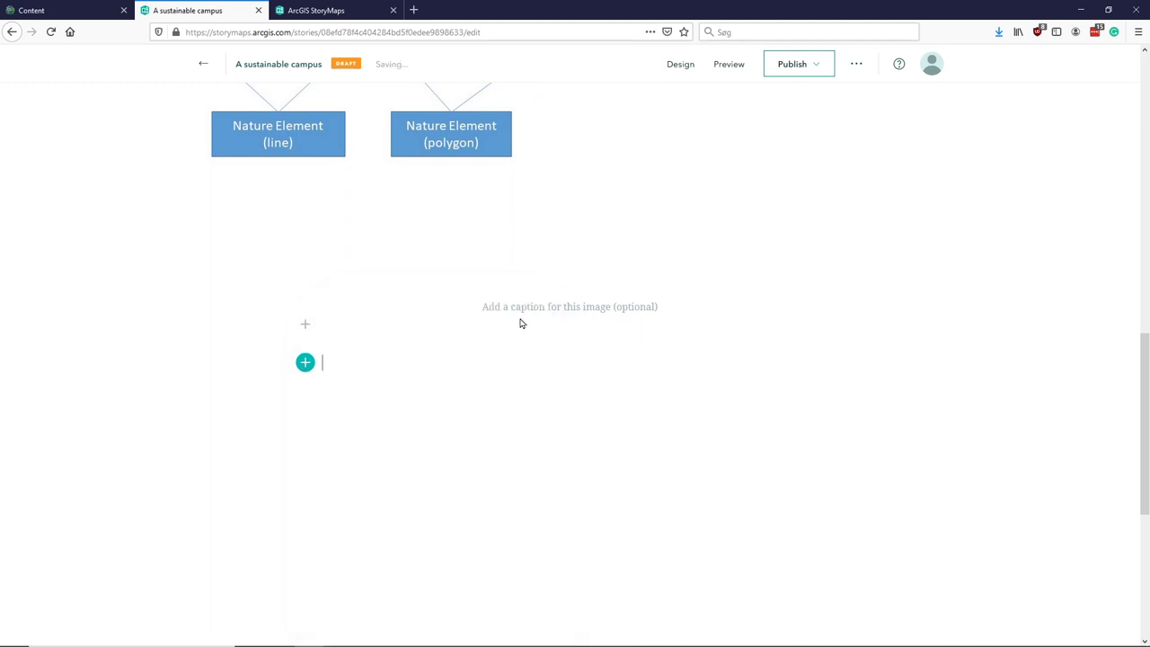
type("Form h")
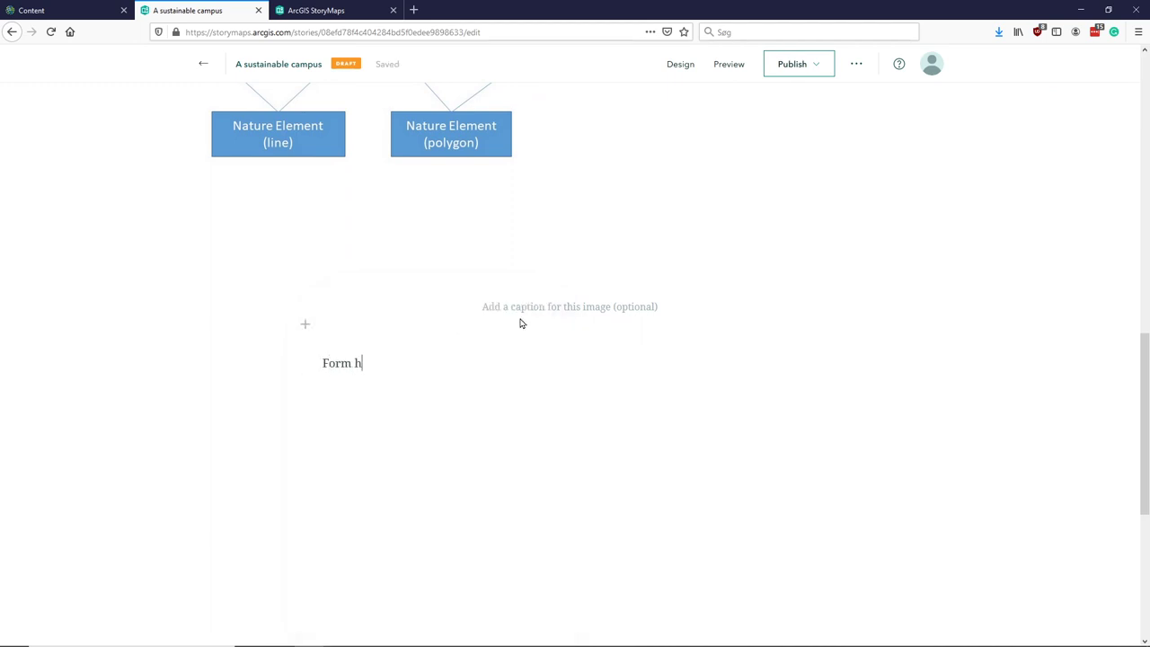
type("ere wi create a digital")
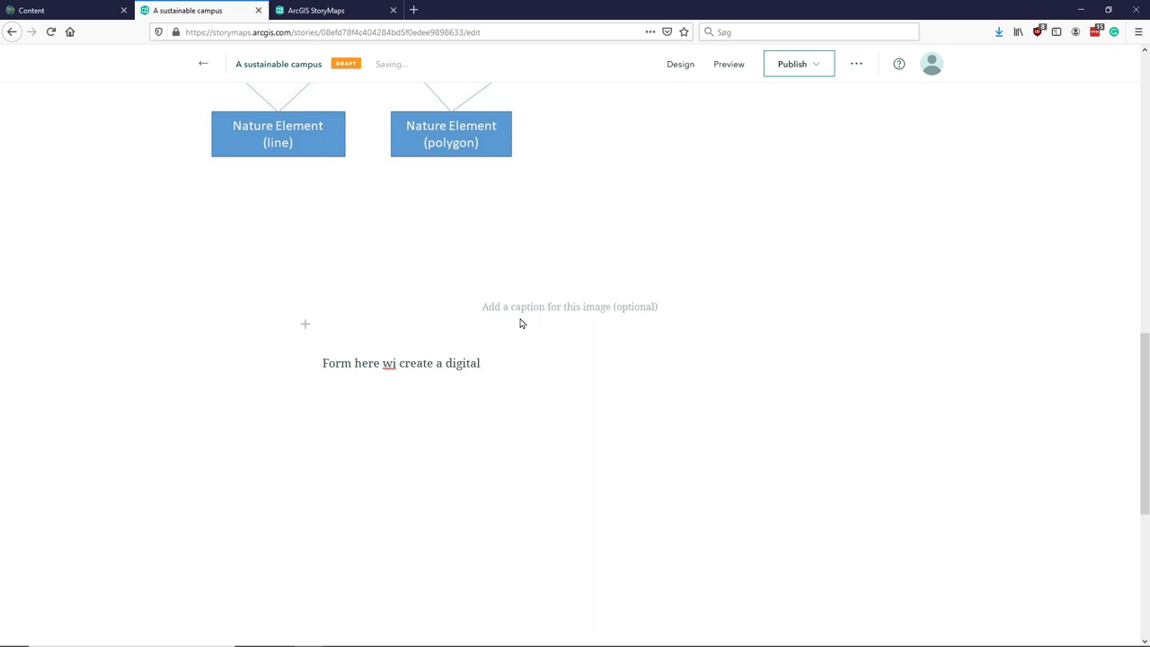
type("resentation model")
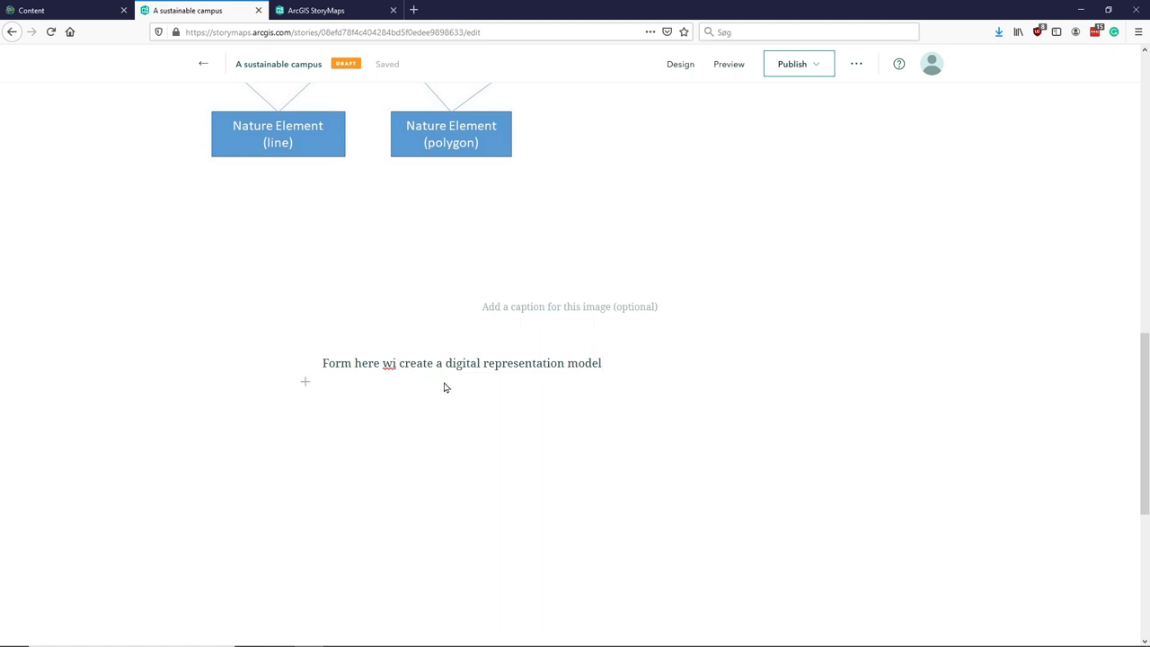
key("BackSpace")
type("e")
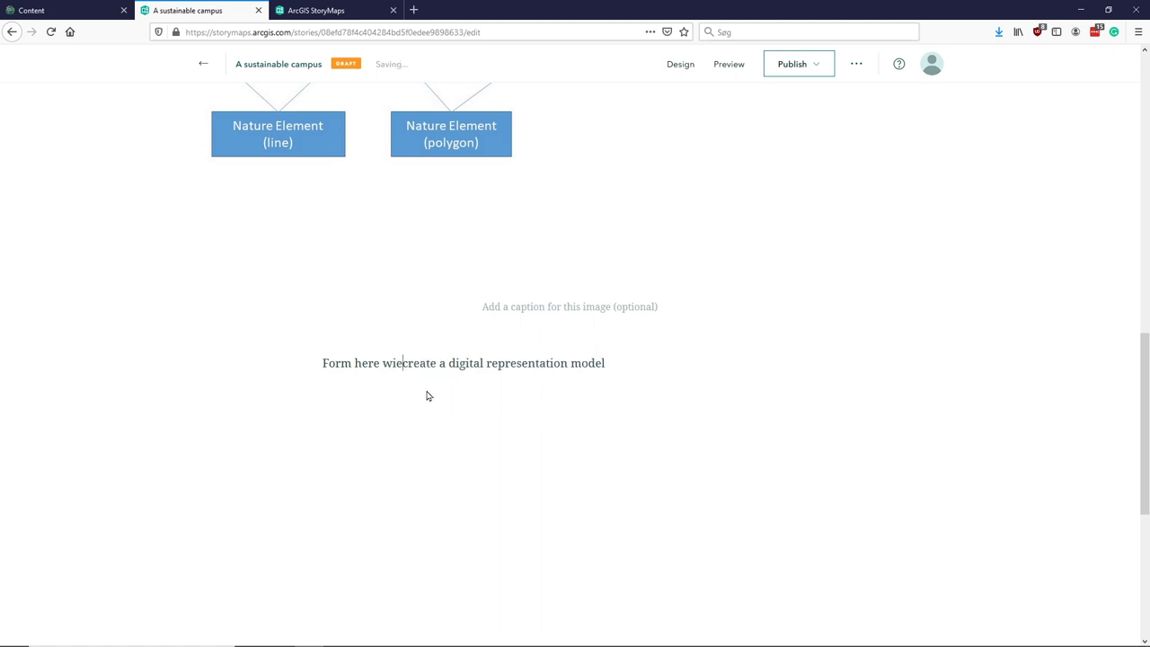
key("BackSpace")
key("BackSpace")
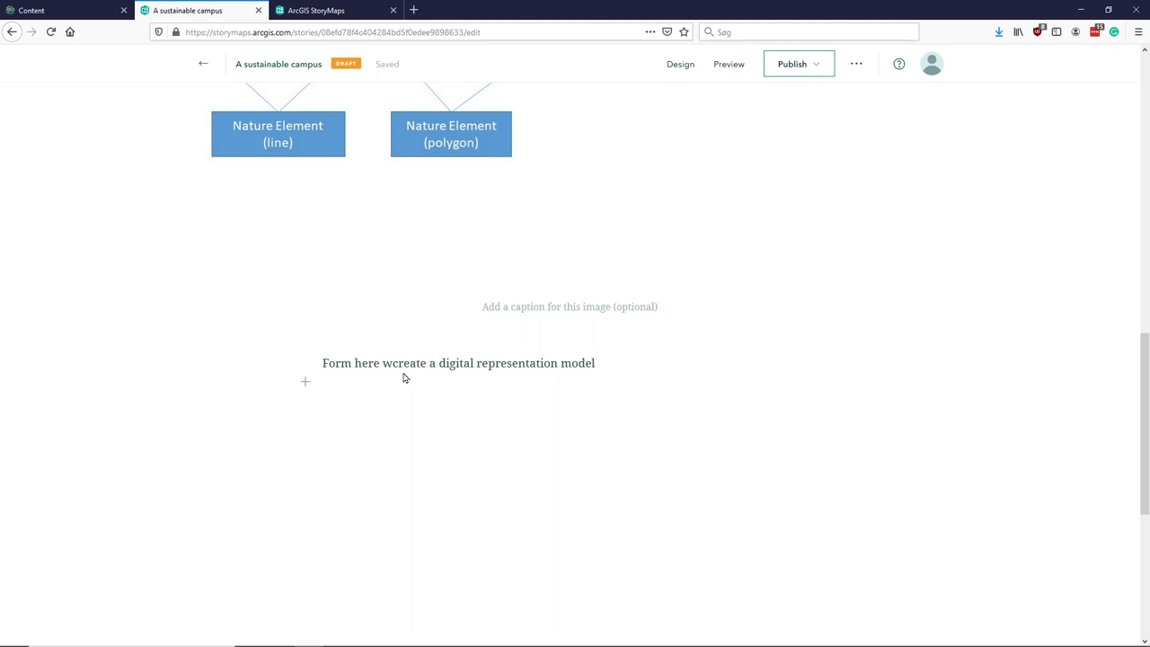
type("e")
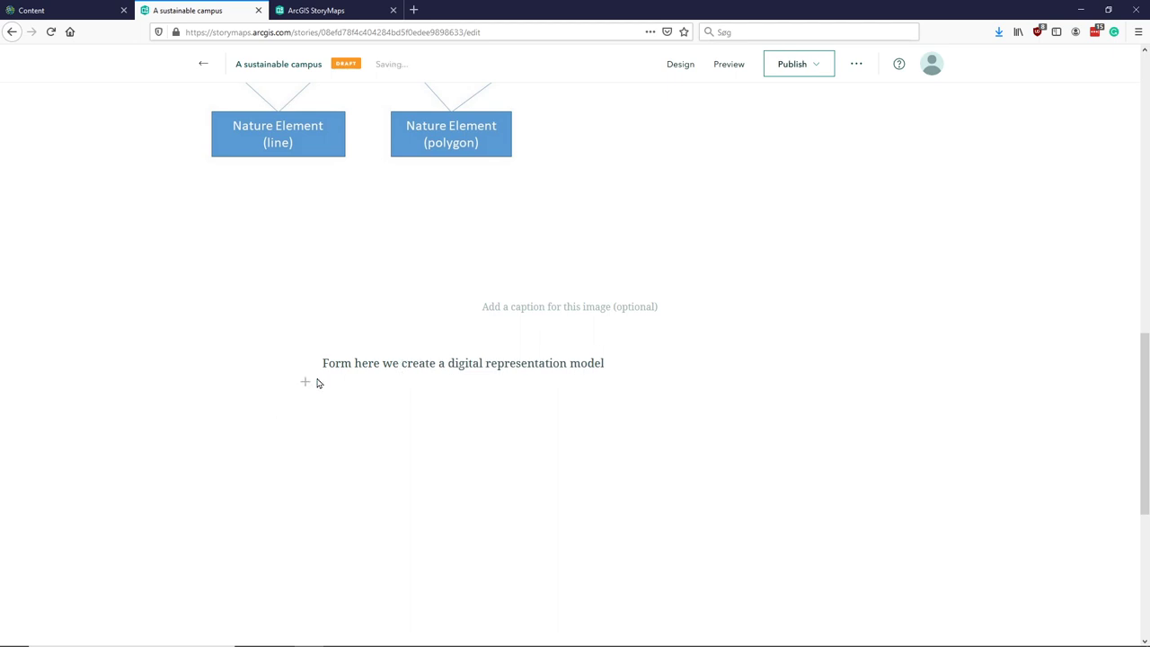
left_click(306, 381)
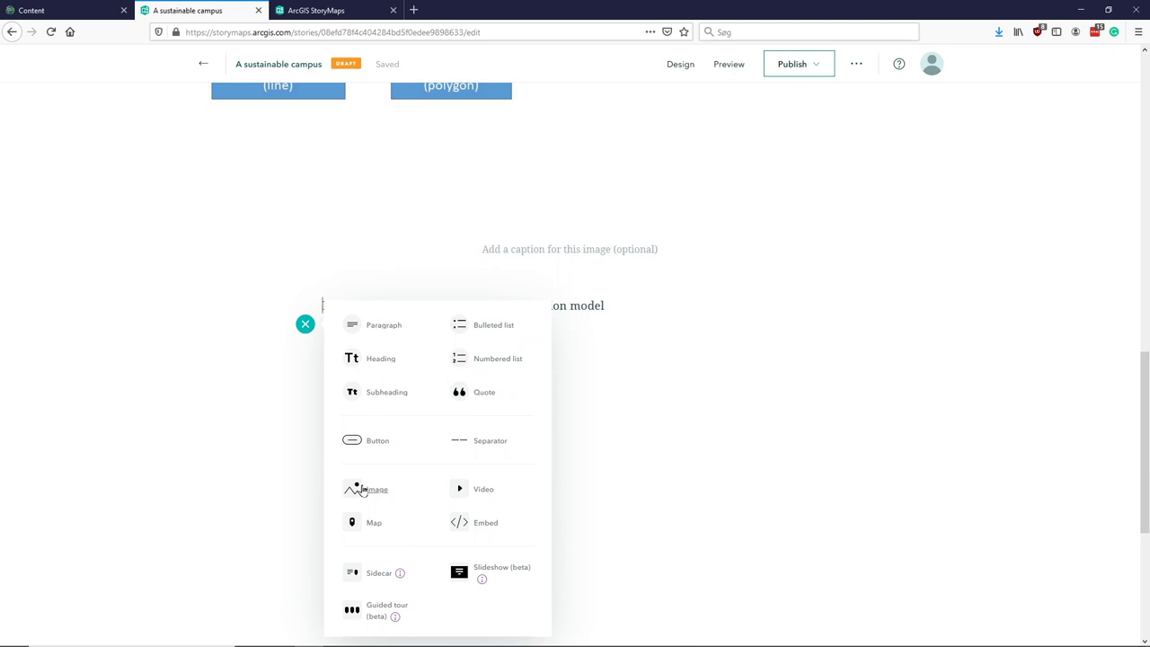
- Insert the 'REcycel station' image from Pictures below the paragraph
left_click(357, 485)
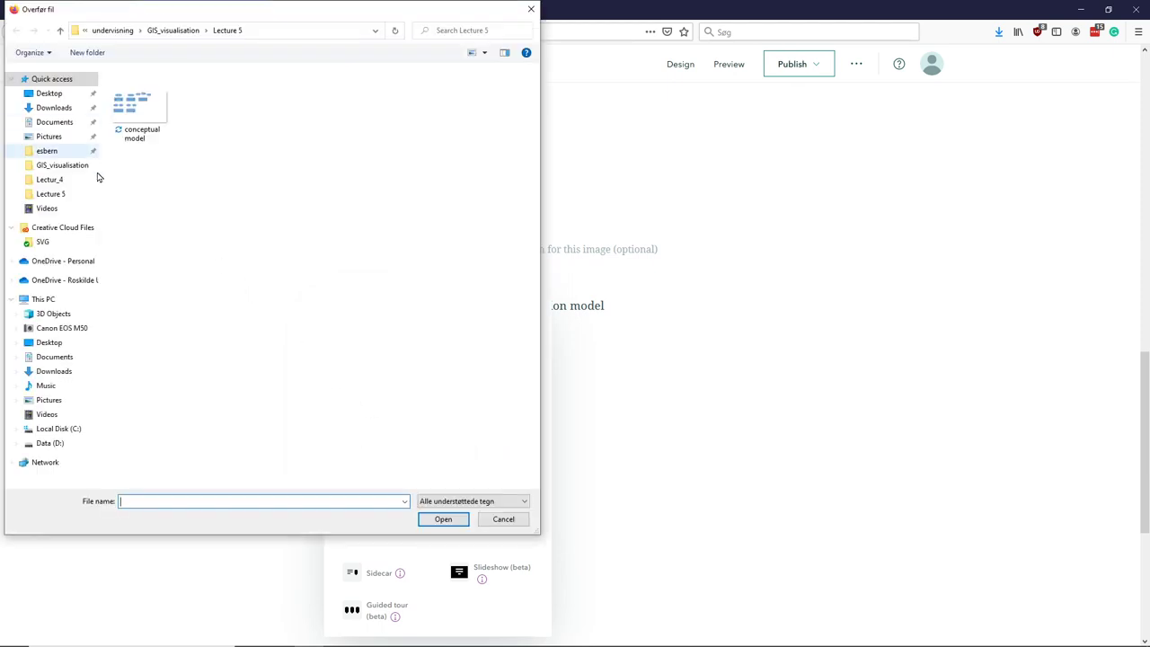
left_click(59, 141)
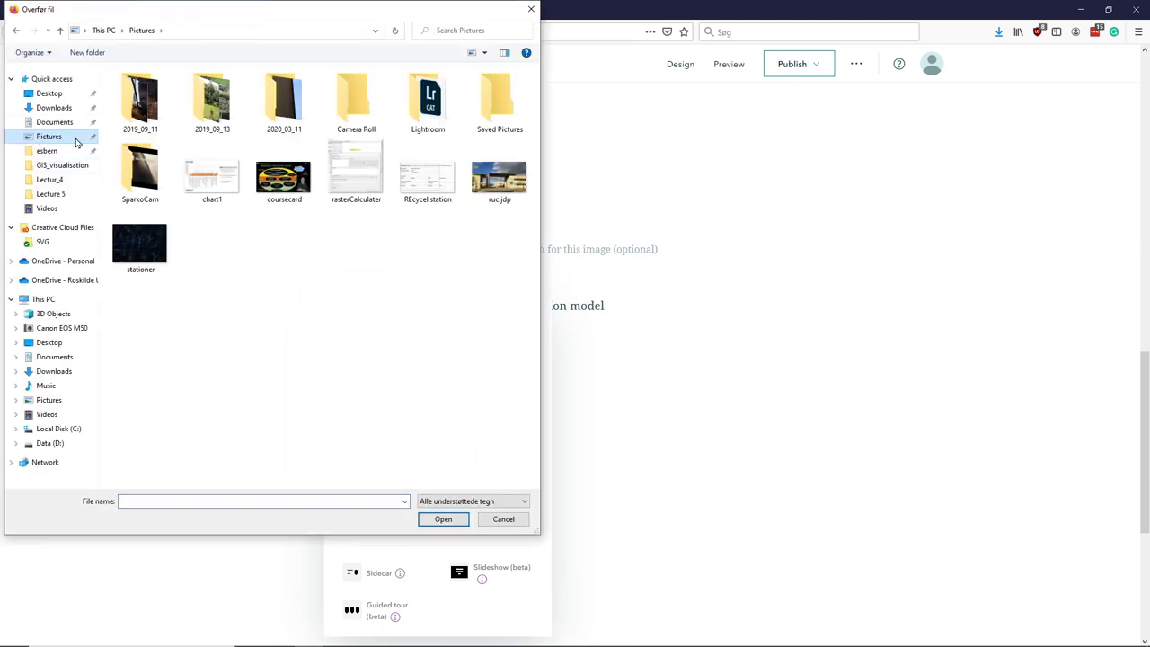
left_click(433, 187)
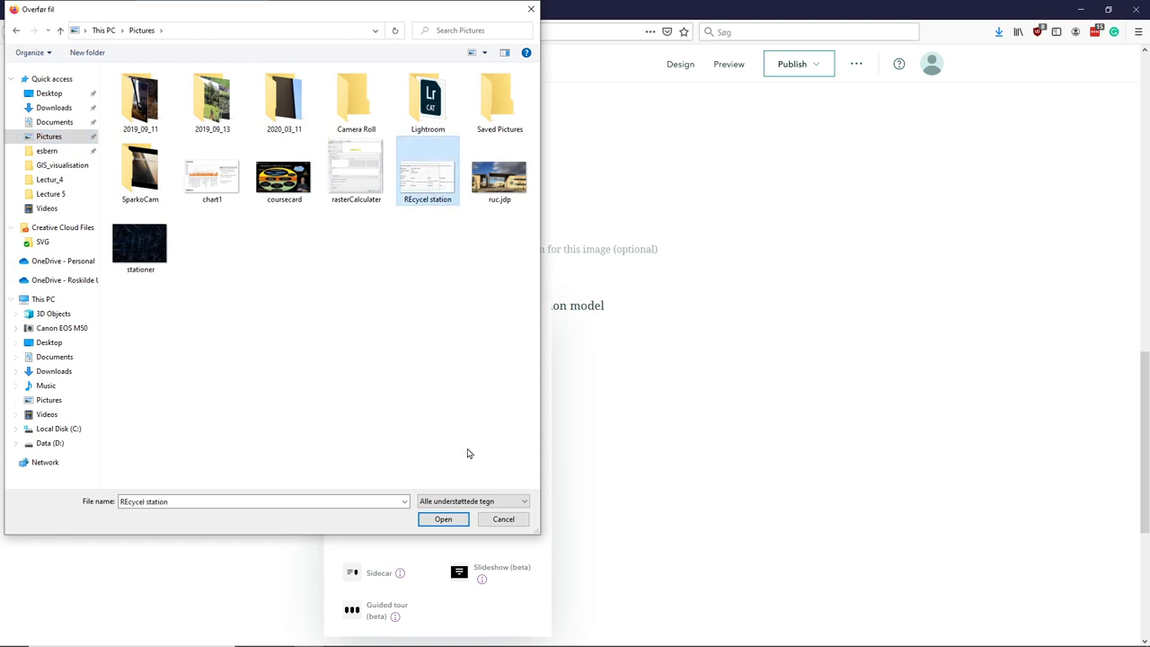
left_click(450, 521)
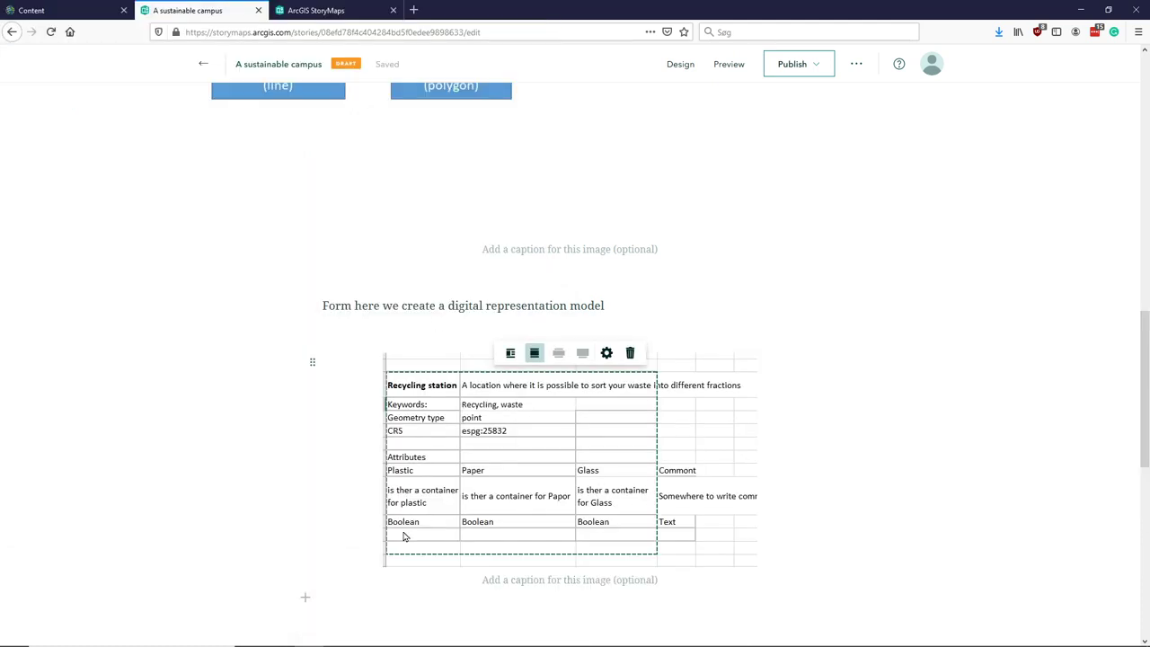
scroll(404, 537, "down", 1)
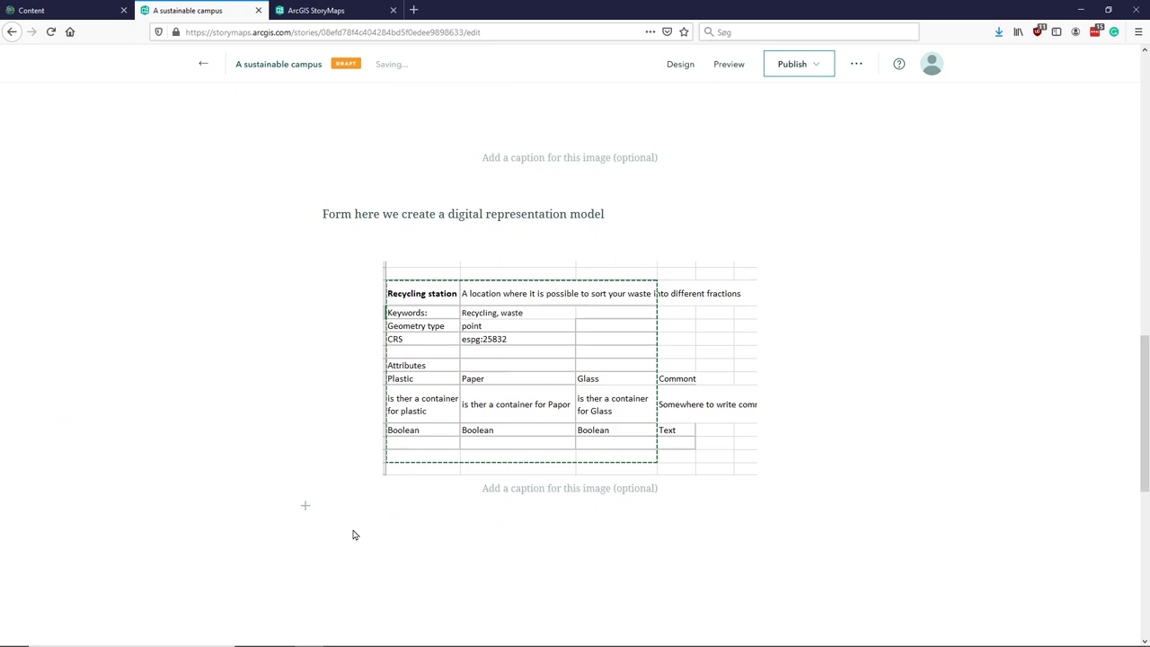
- Embed the 'simpel map for data entery' web map below the recycling-station table image
left_click(305, 507)
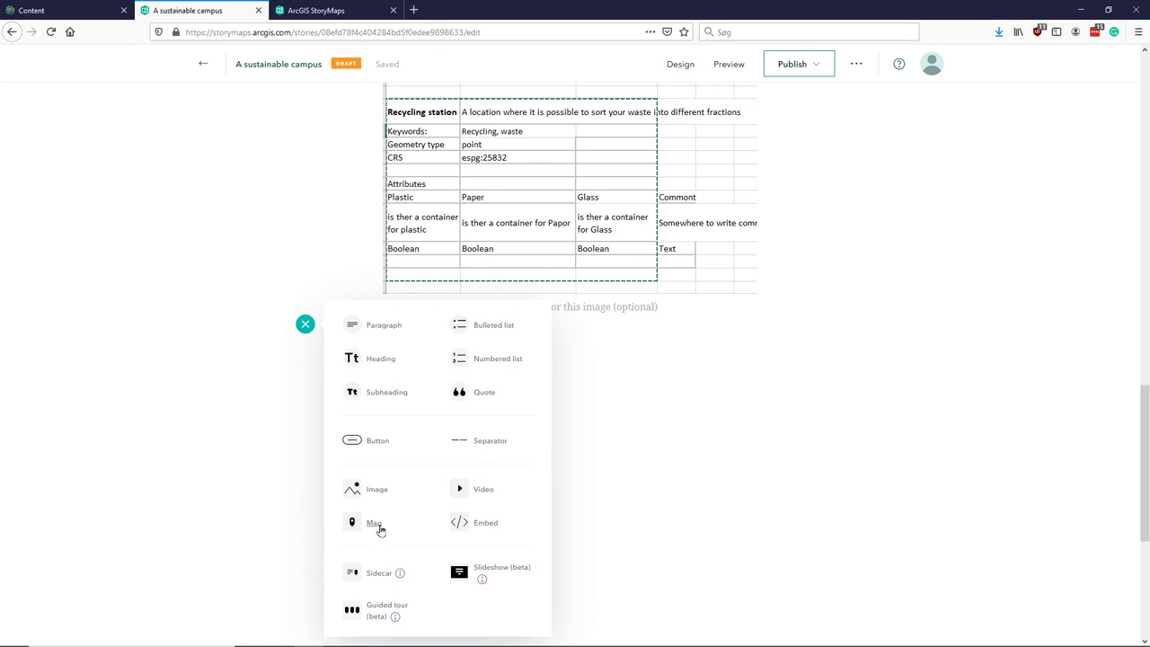
left_click(373, 525)
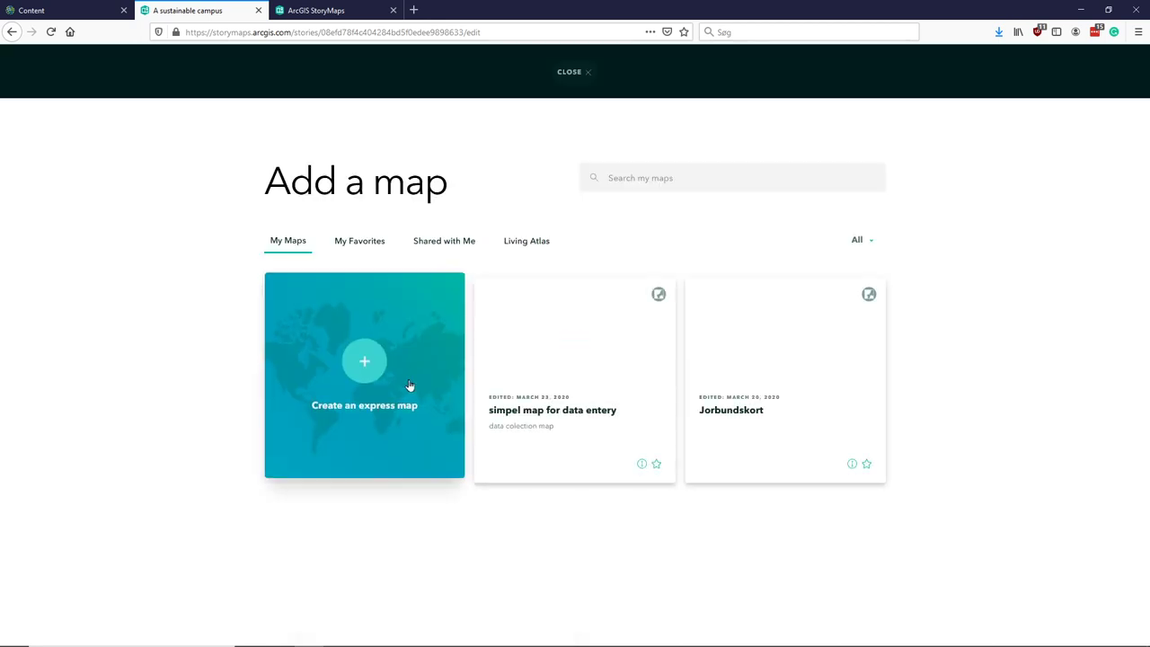
left_click(604, 322)
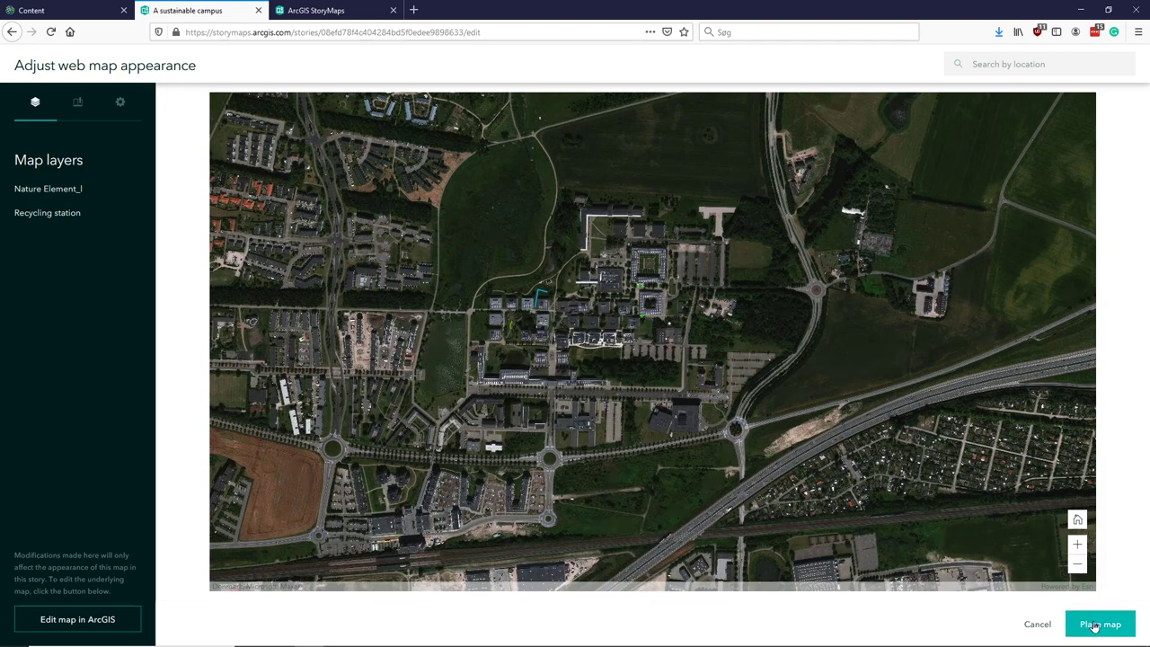
left_click(1094, 626)
scroll(1115, 467, "down", 3)
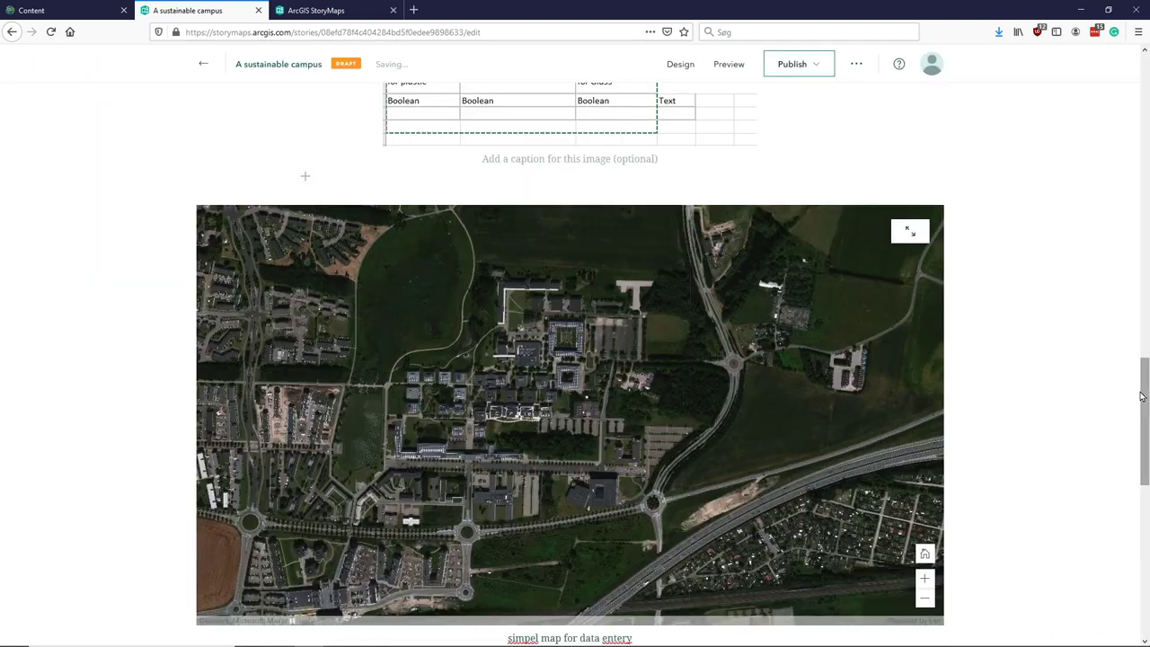
scroll(1145, 406, "down", 3)
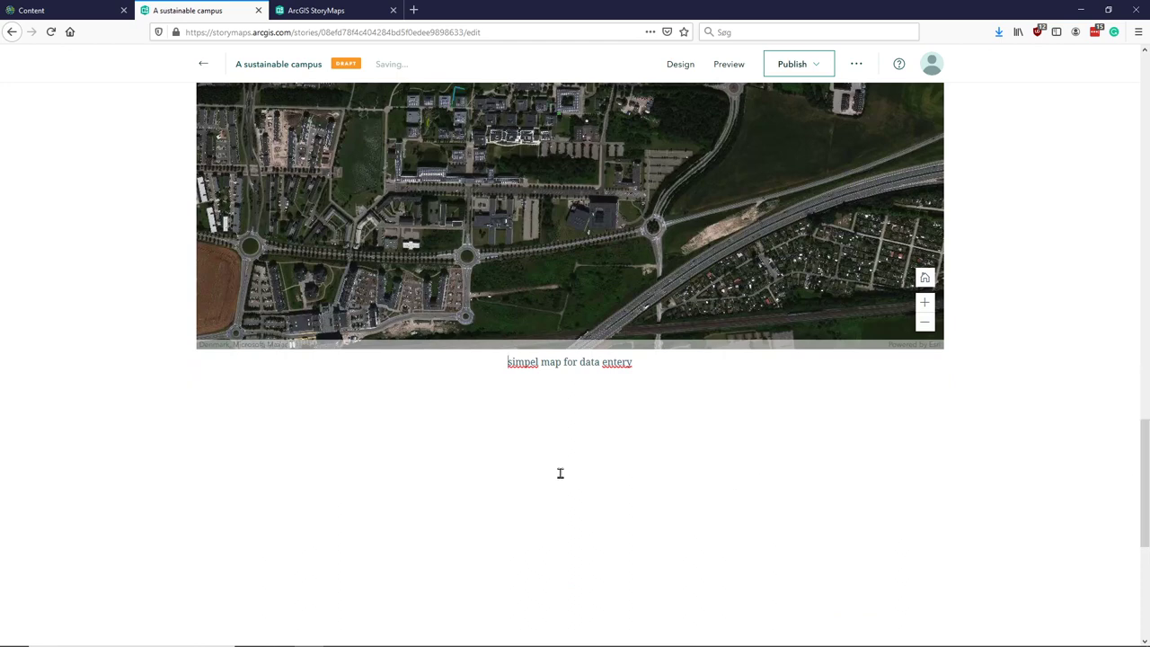
- Start another map block and select the 'simpel map for data entery' web map
left_click(303, 380)
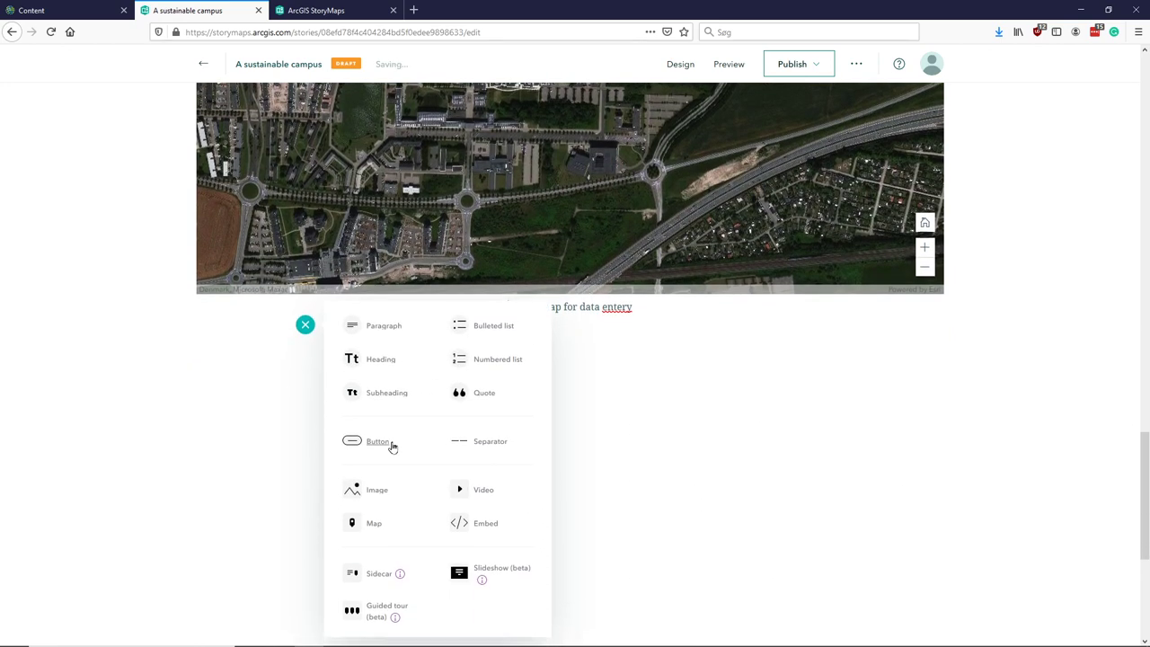
left_click(368, 523)
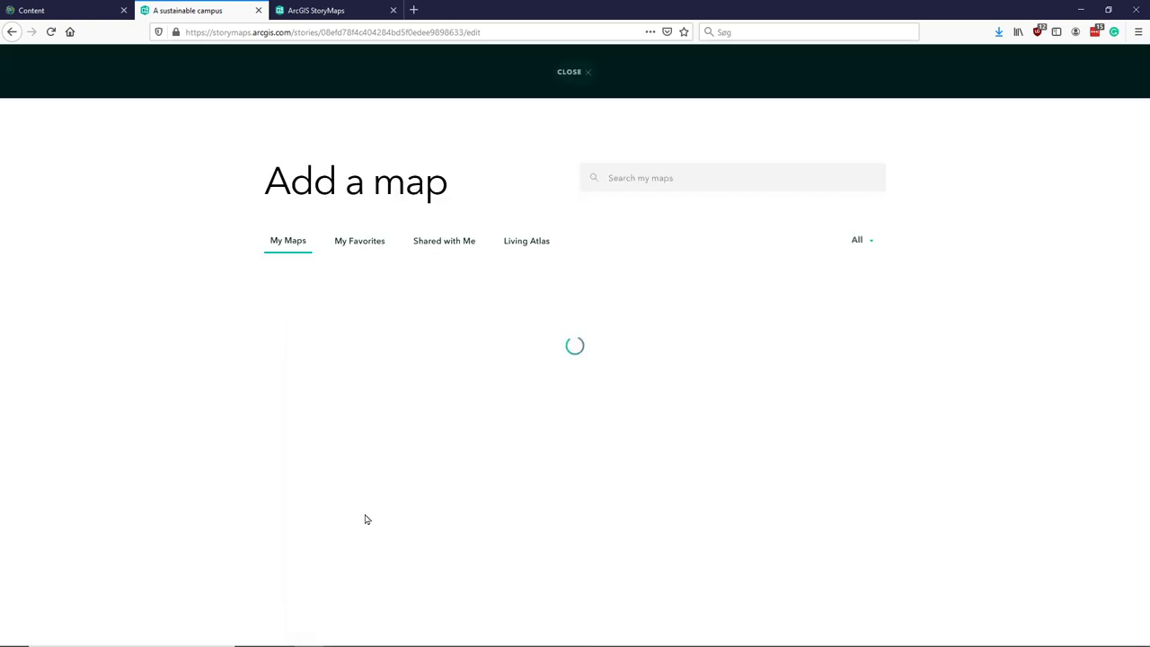
left_click(604, 333)
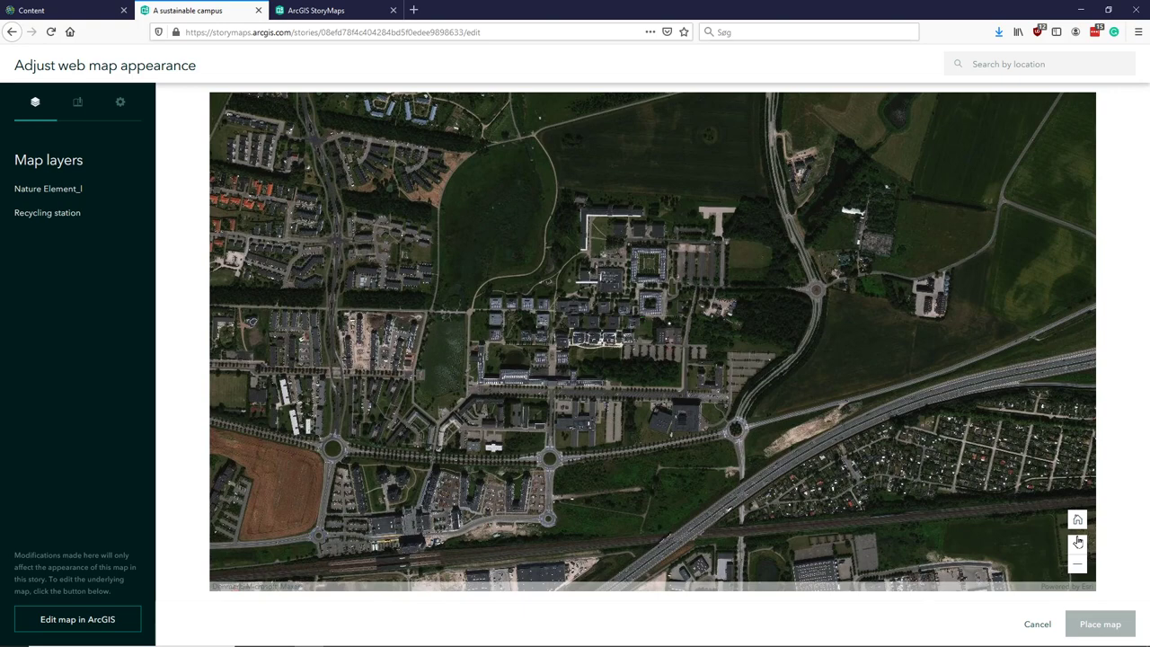
- Zoom in and pan to frame the campus buildings closely, then place the map
left_click(1078, 542)
left_click(1078, 542)
left_click(1078, 542)
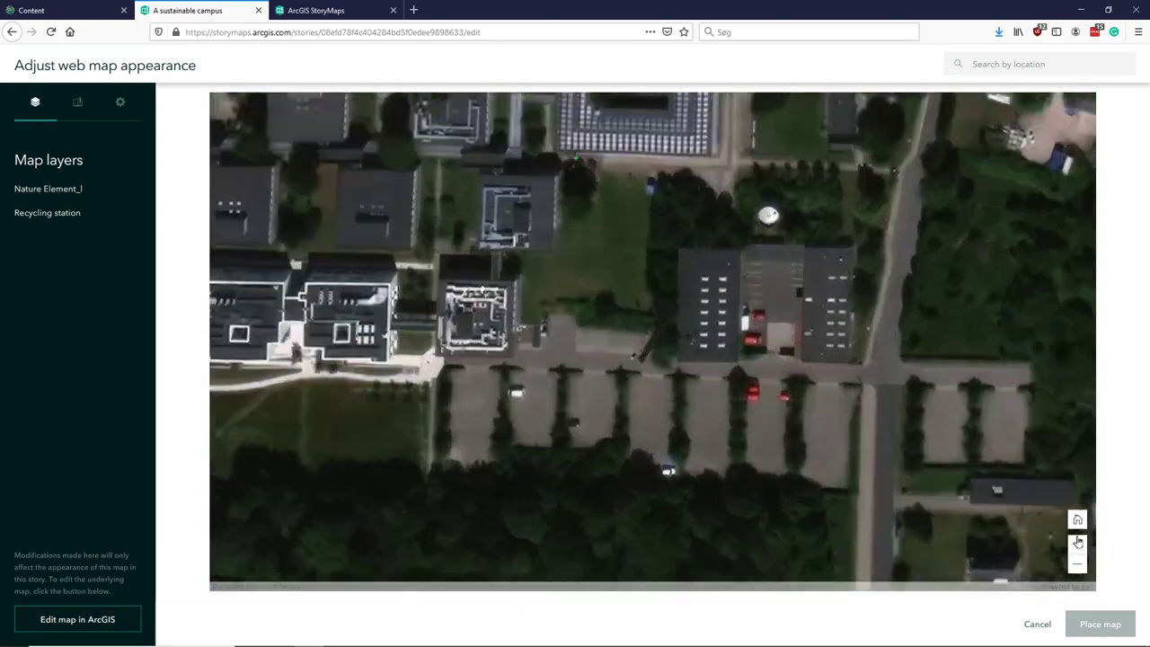
left_click_drag(903, 384, 896, 547)
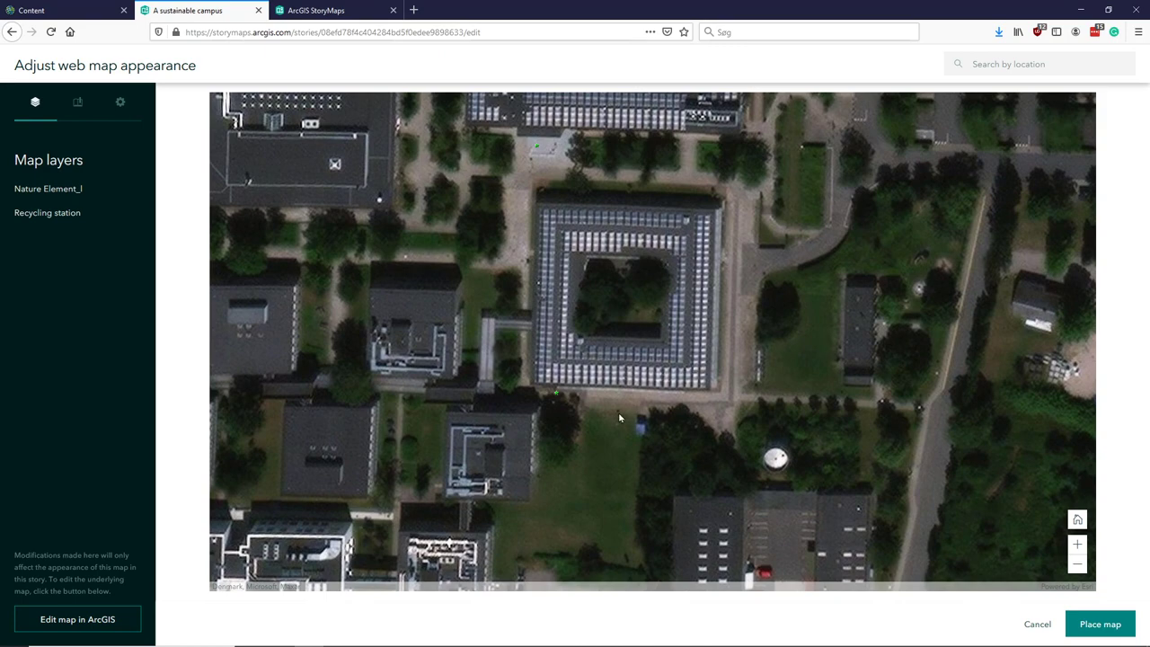
left_click(1077, 543)
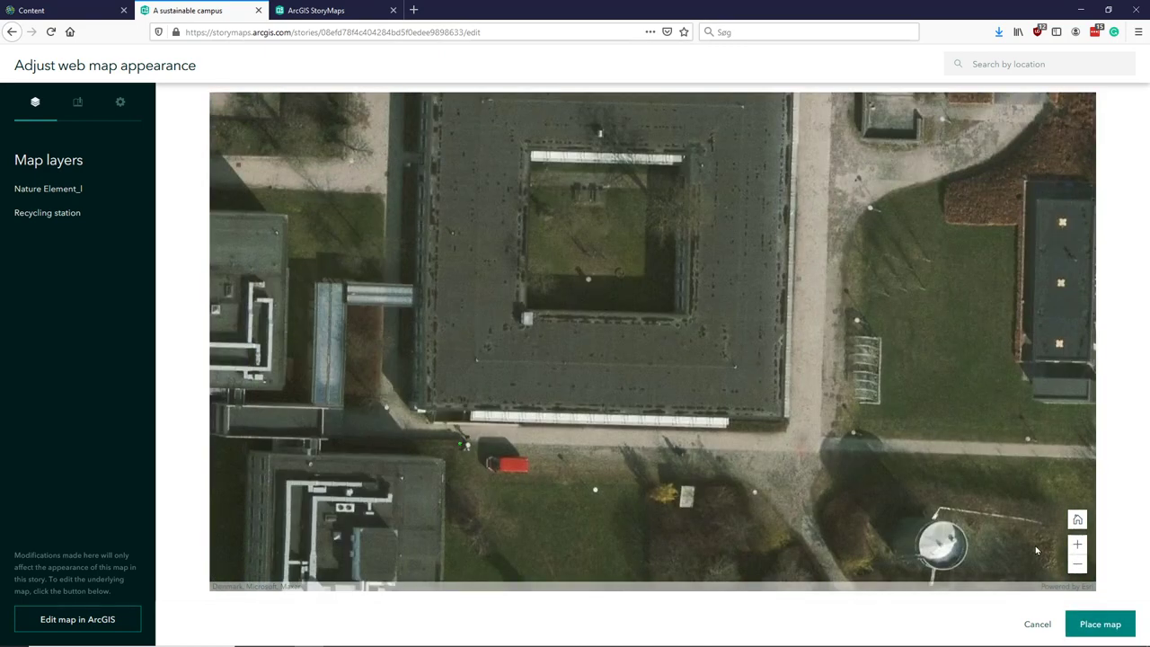
left_click(1079, 565)
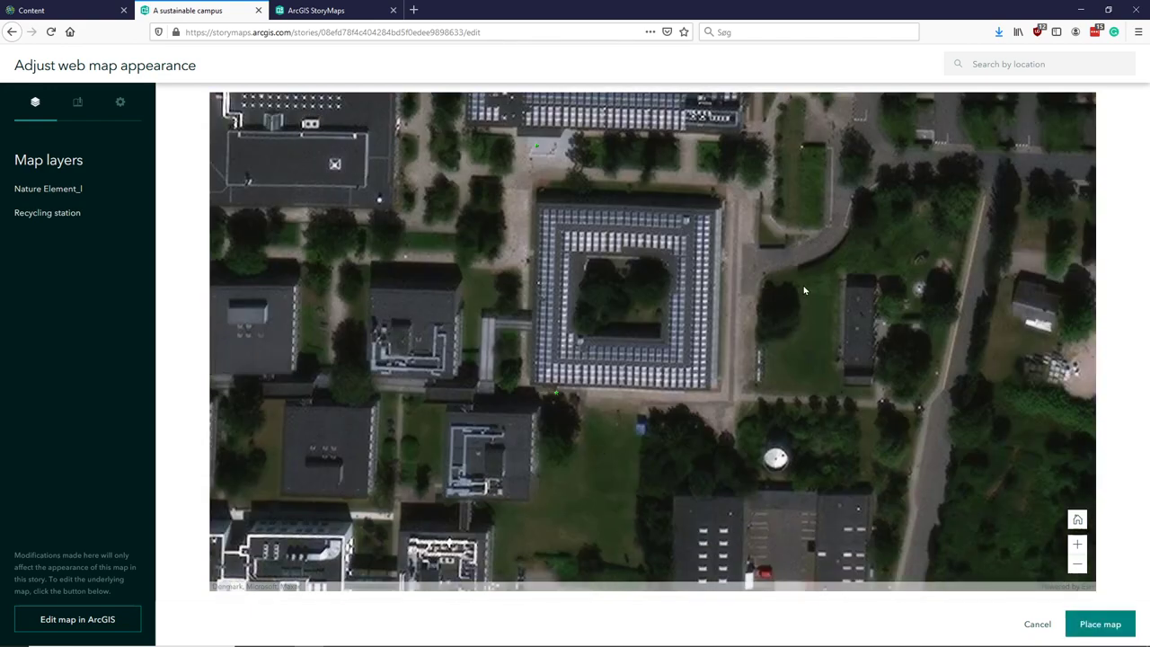
left_click_drag(805, 290, 787, 478)
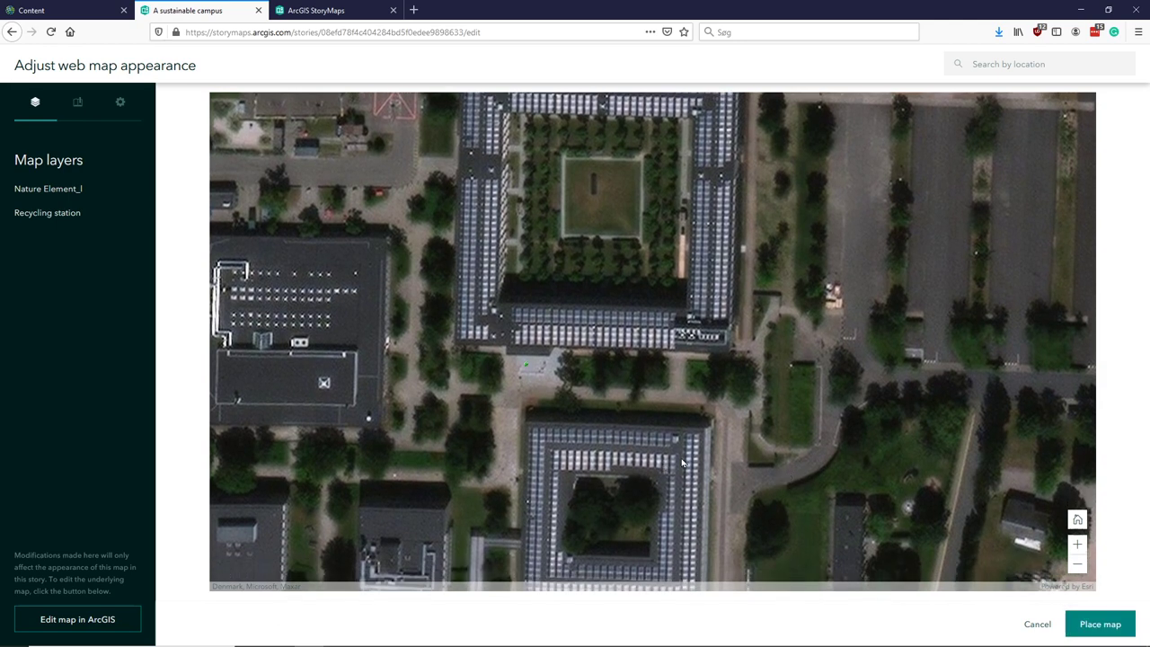
left_click(1101, 624)
- Preview the 'A sustainable campus' story as readers will see it
scroll(1041, 456, "down", 10)
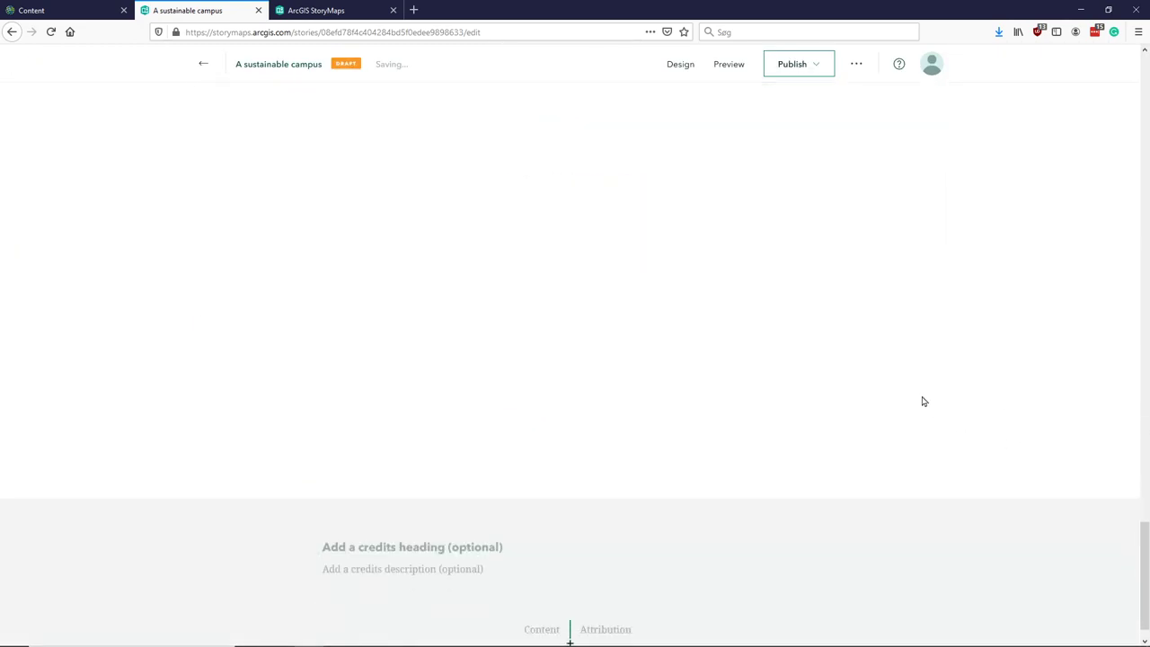
scroll(923, 402, "up", 5)
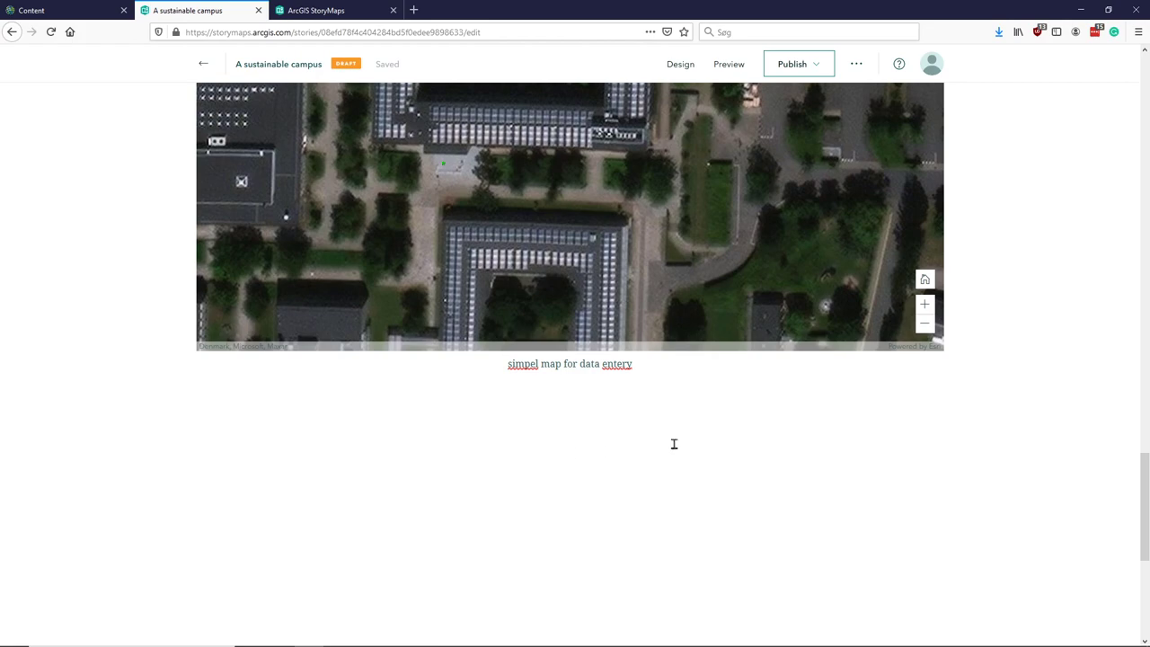
scroll(674, 445, "up", 4)
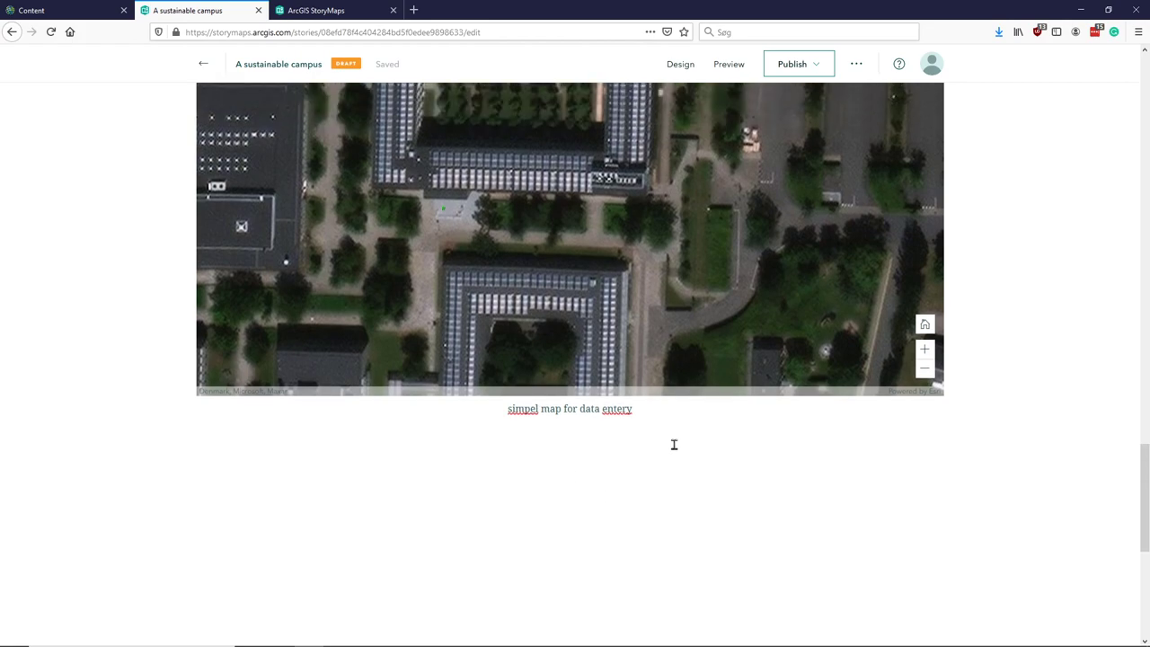
scroll(674, 445, "up", 10)
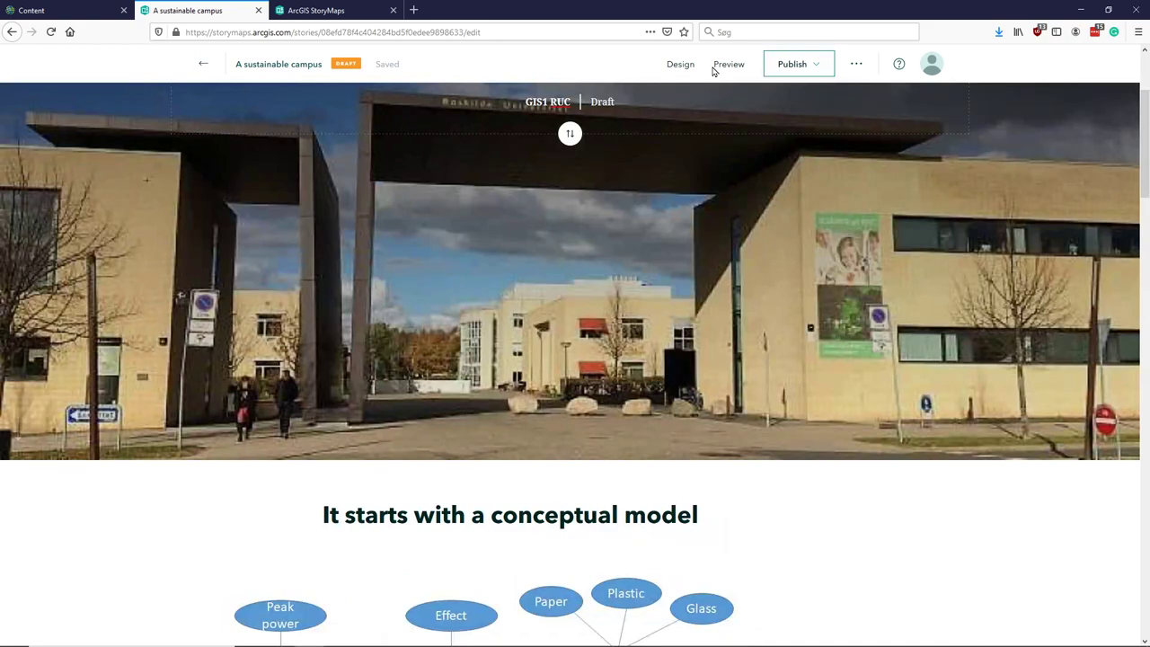
left_click(729, 64)
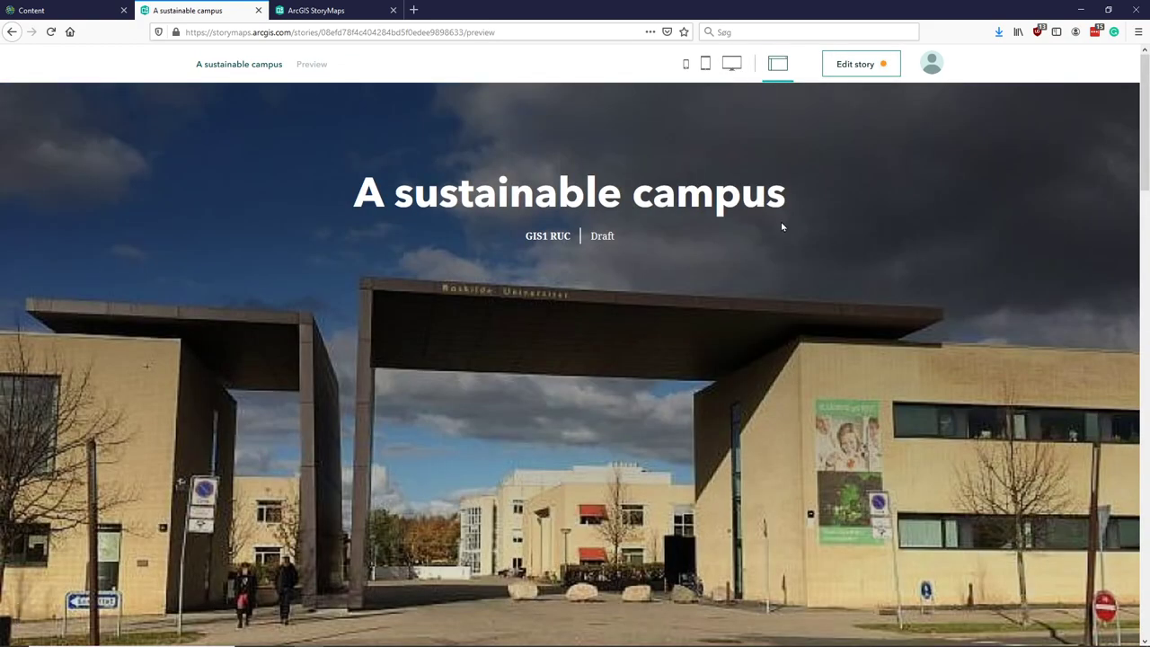
- View a recycling point's popup and attachment photo on the embedded map, then switch to tablet preview
scroll(782, 227, "down", 10)
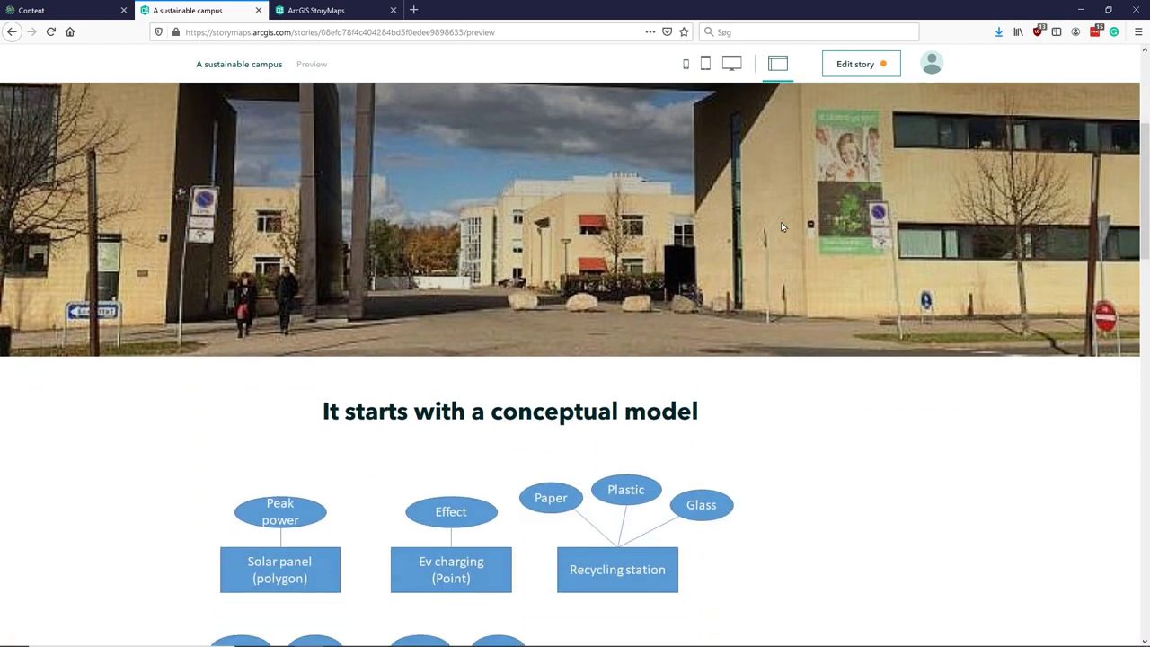
scroll(782, 227, "down", 6)
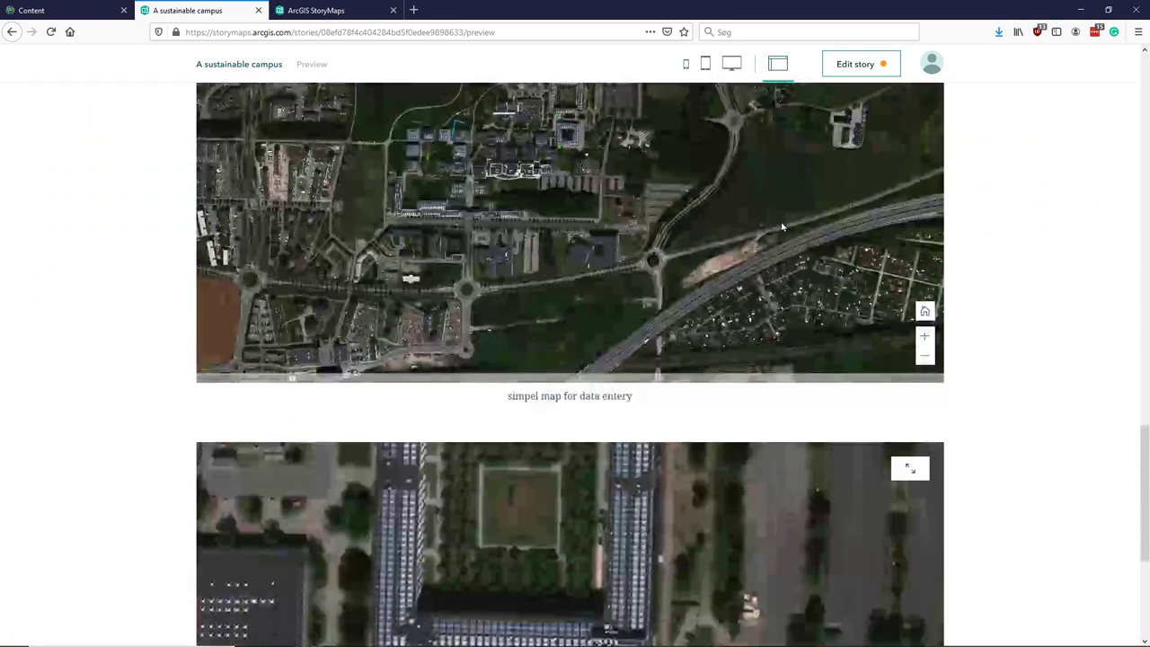
scroll(1004, 210, "down", 4)
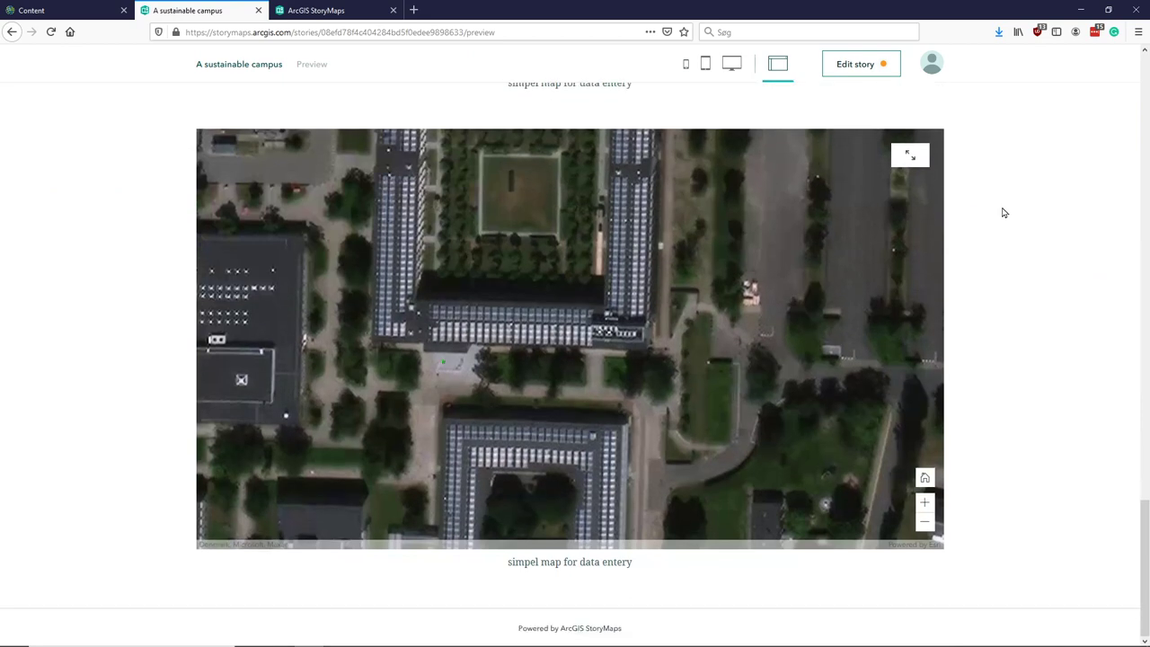
left_click(444, 361)
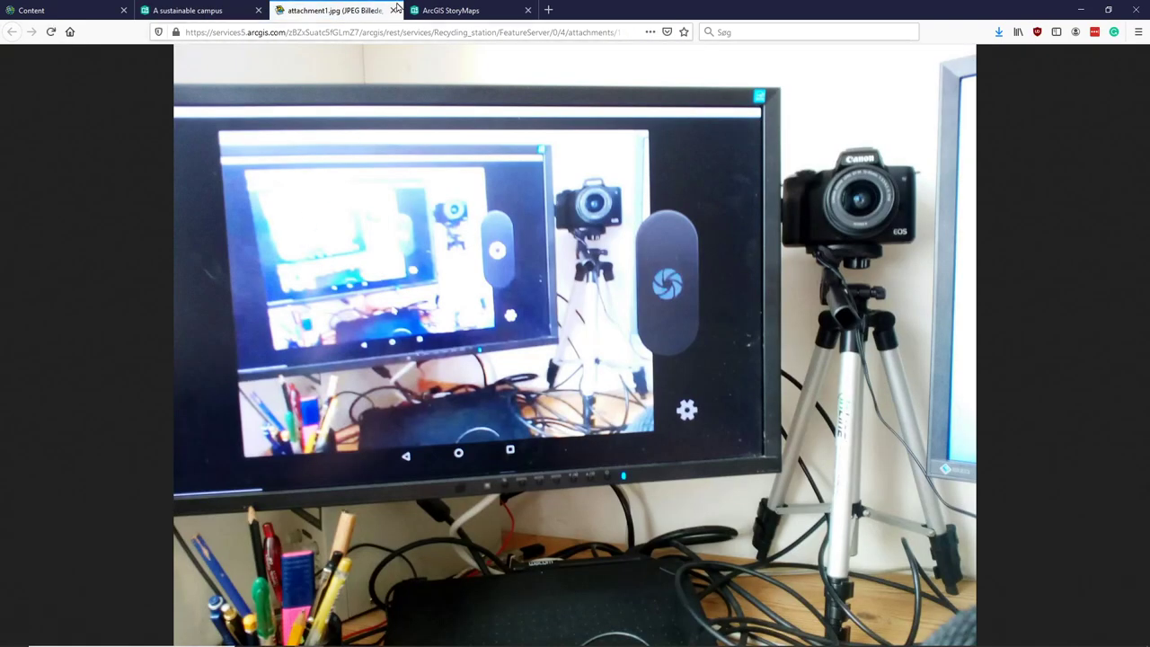
left_click(395, 10)
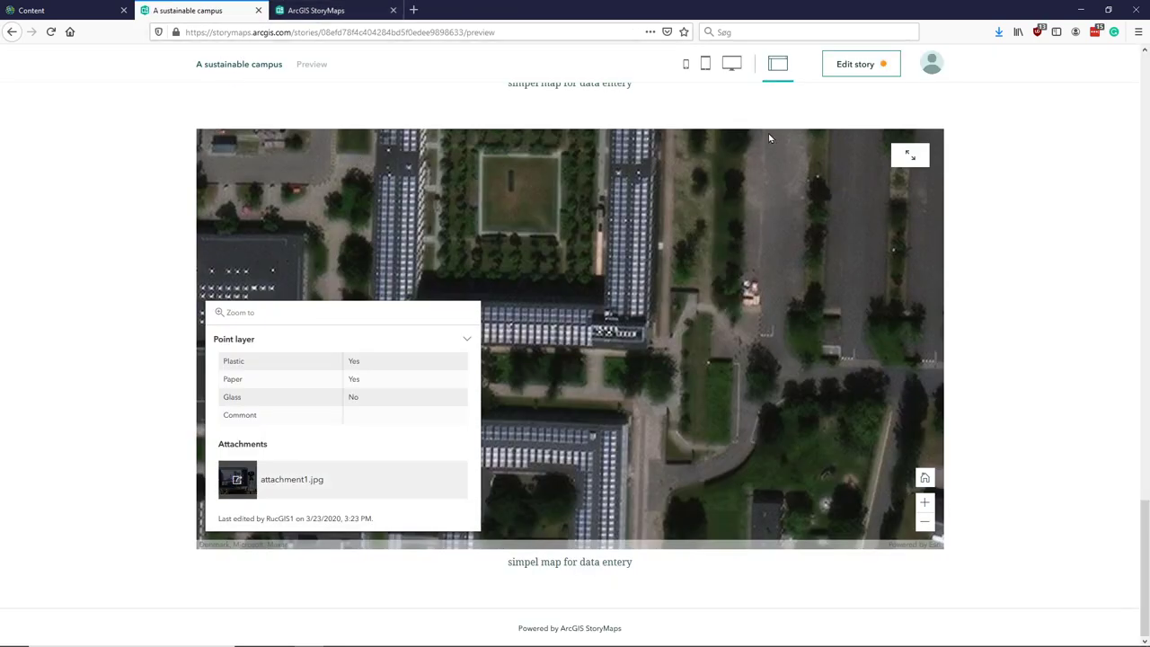
left_click(706, 65)
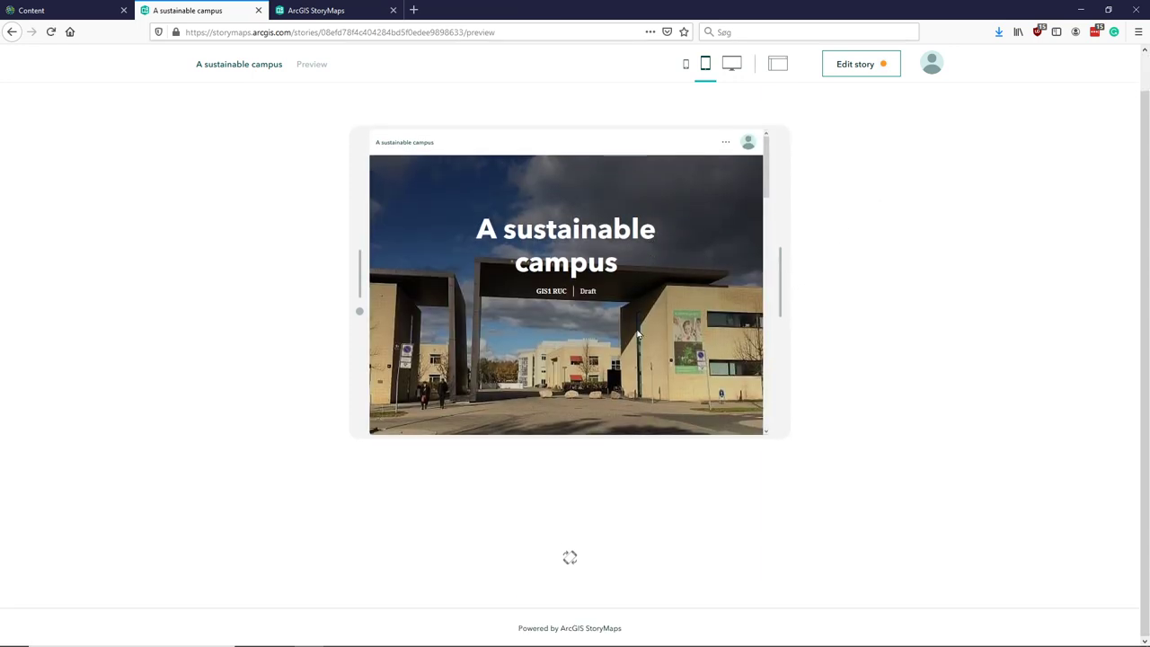
- Scroll through the tablet-layout preview of 'A sustainable campus' and return to the story builder
left_click_drag(638, 334, 634, 232)
left_click_drag(762, 170, 768, 375)
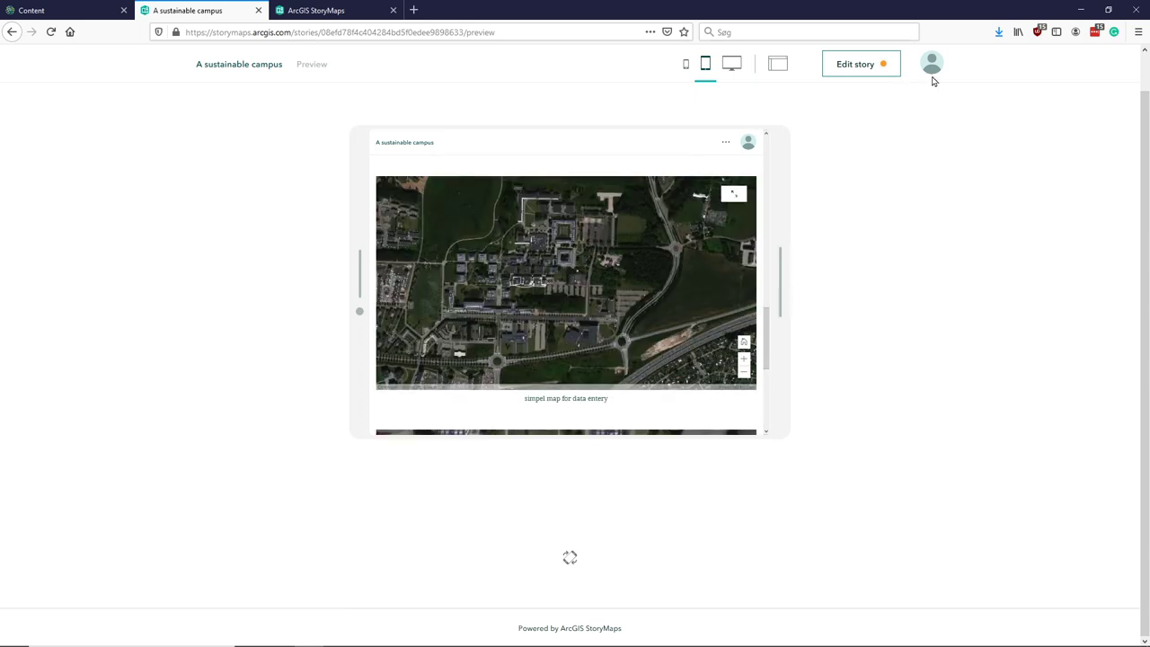
left_click(864, 64)
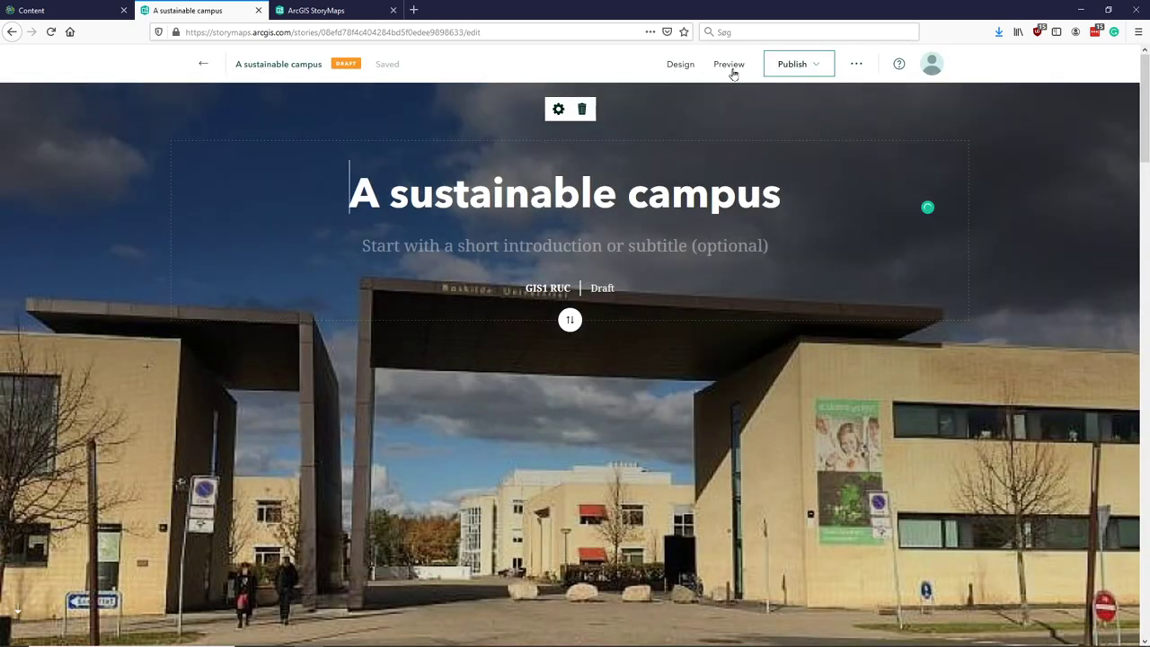
- Open Publish sharing options, add the gis_viz group, then remove it so sharing stays Private
left_click(819, 67)
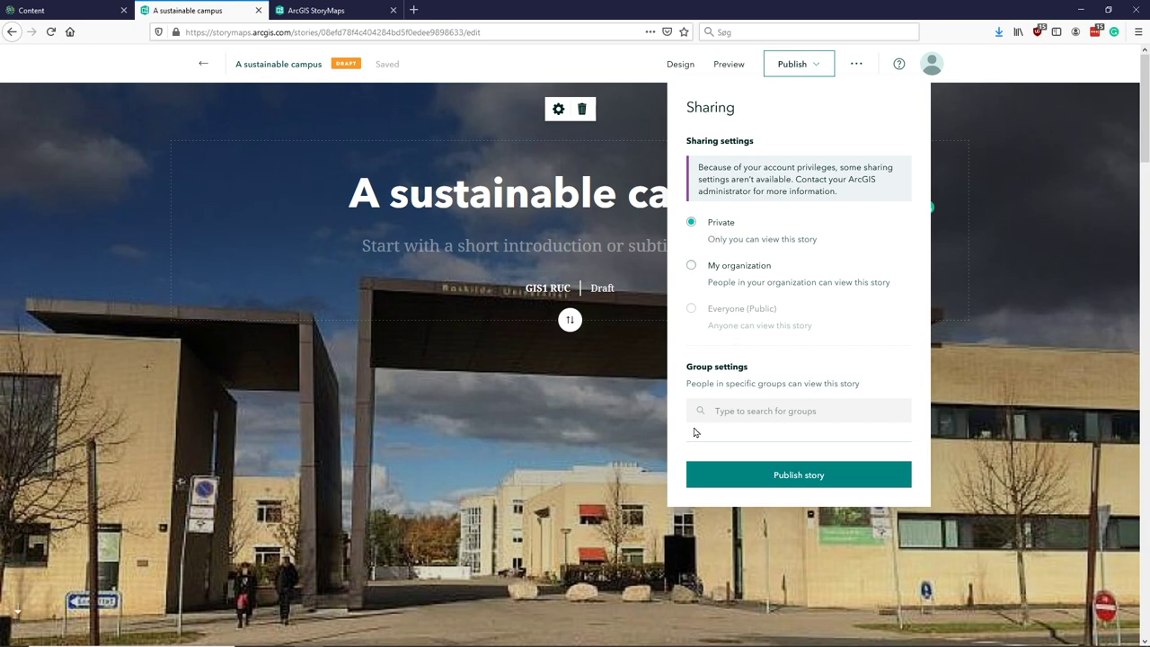
left_click(740, 410)
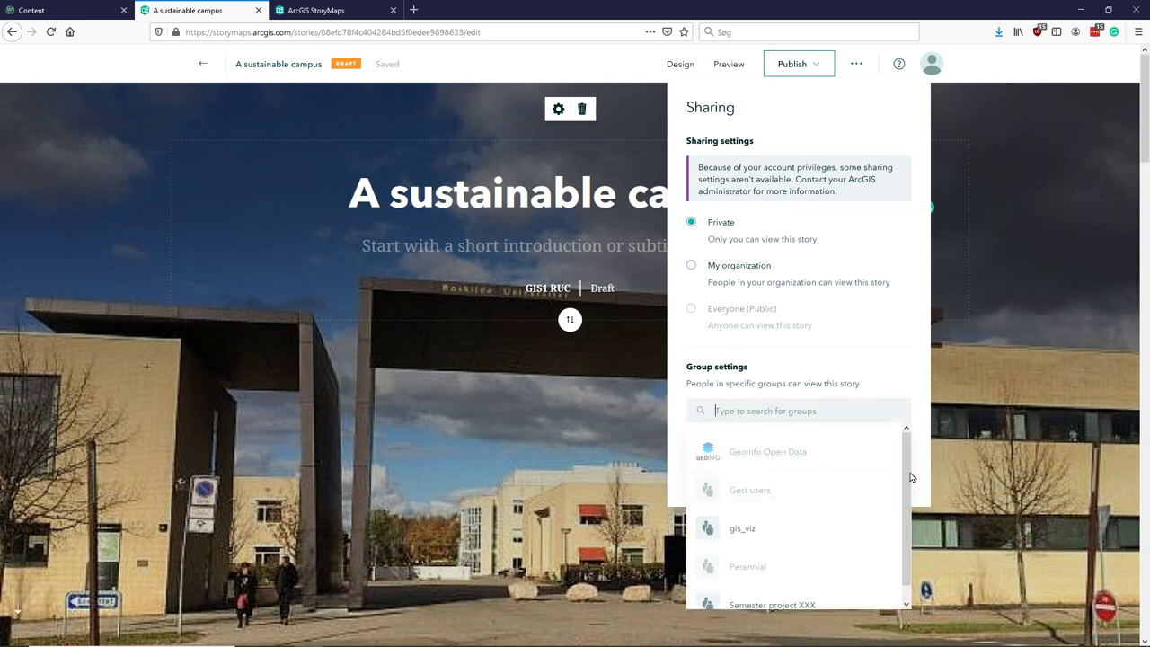
left_click(771, 530)
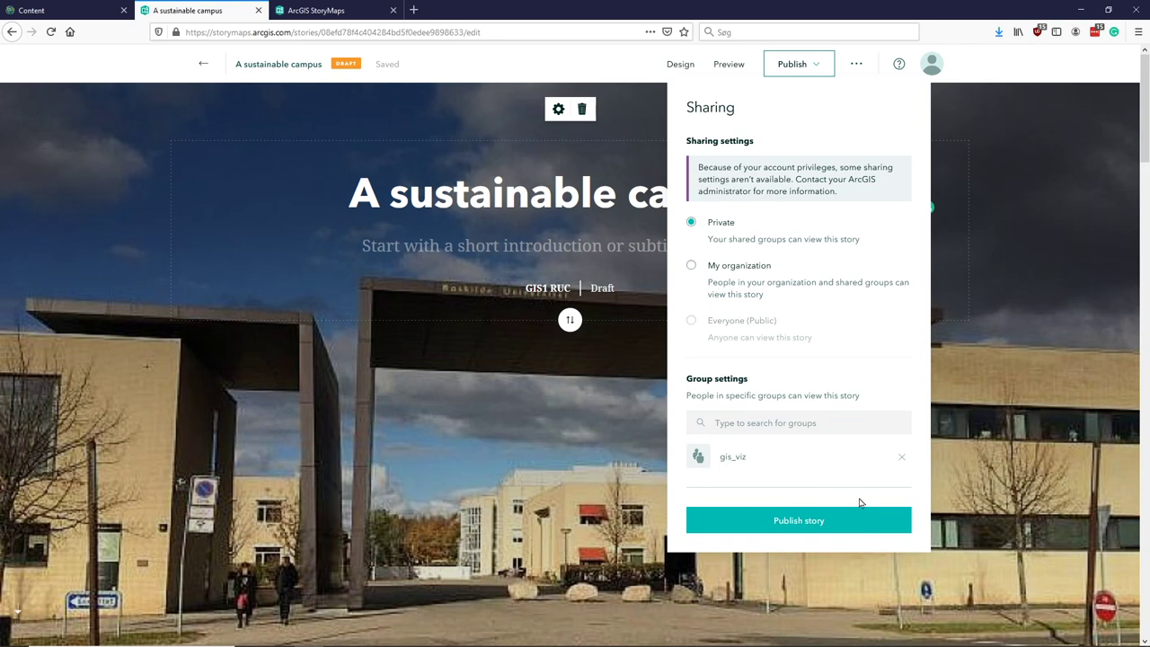
left_click(904, 461)
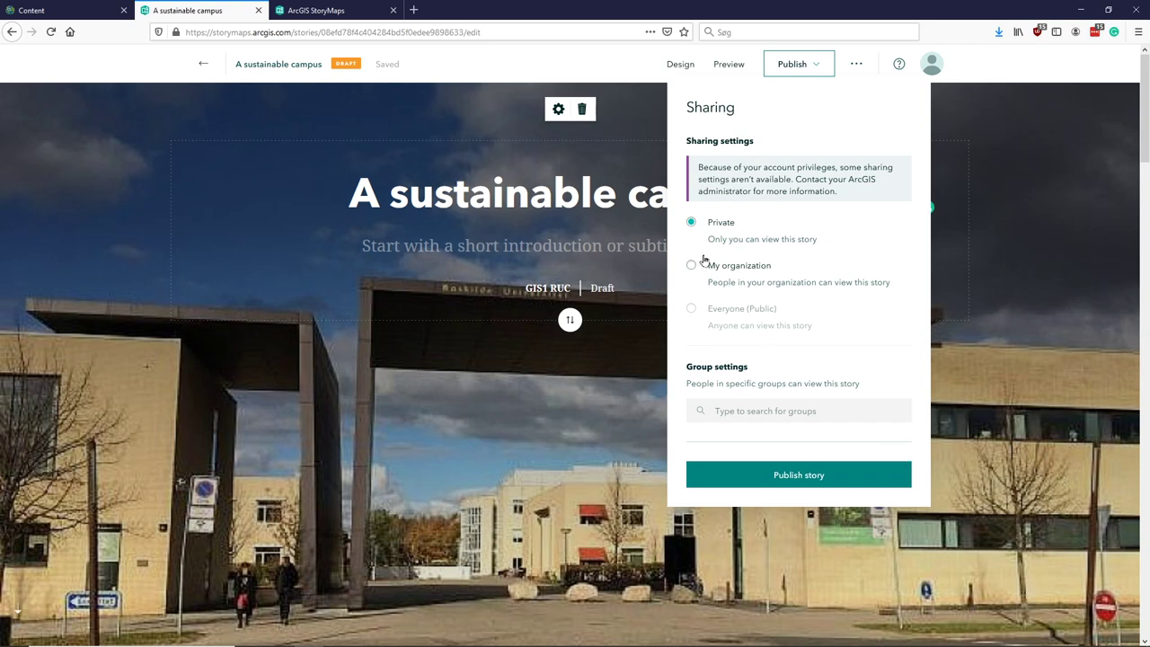
- Publish 'A sustainable campus' from the Sharing panel so it is dated March 23, 2020
left_click(786, 481)
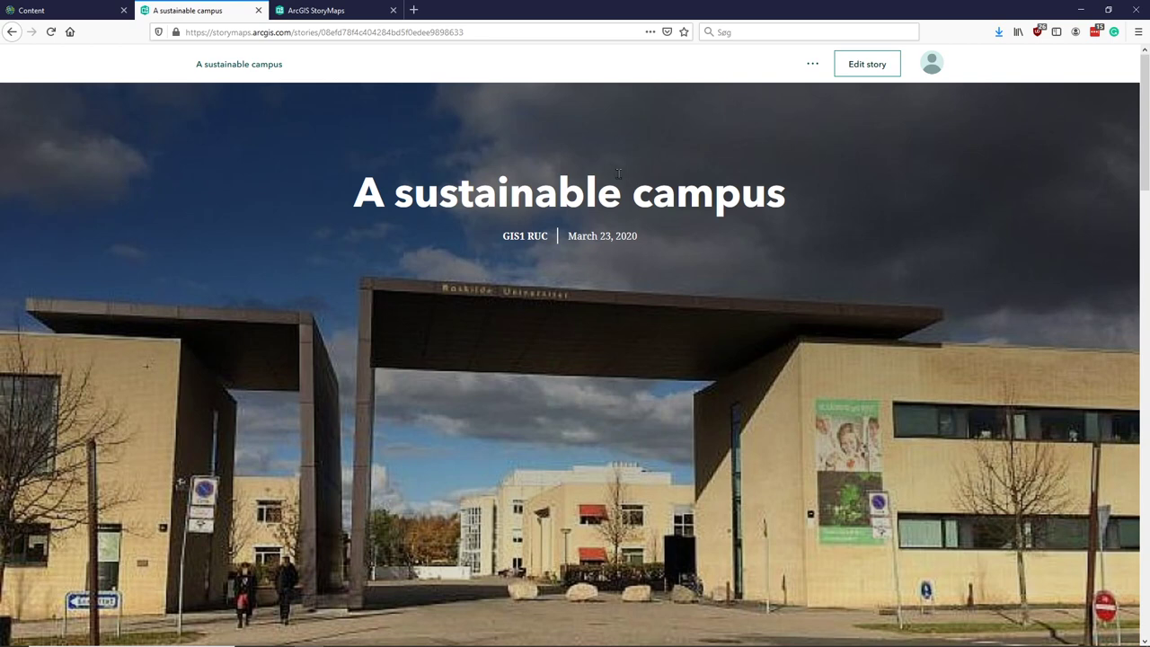
- Open the 'A sustainable campus' item page from All My Content in ArcGIS Online
left_click(48, 16)
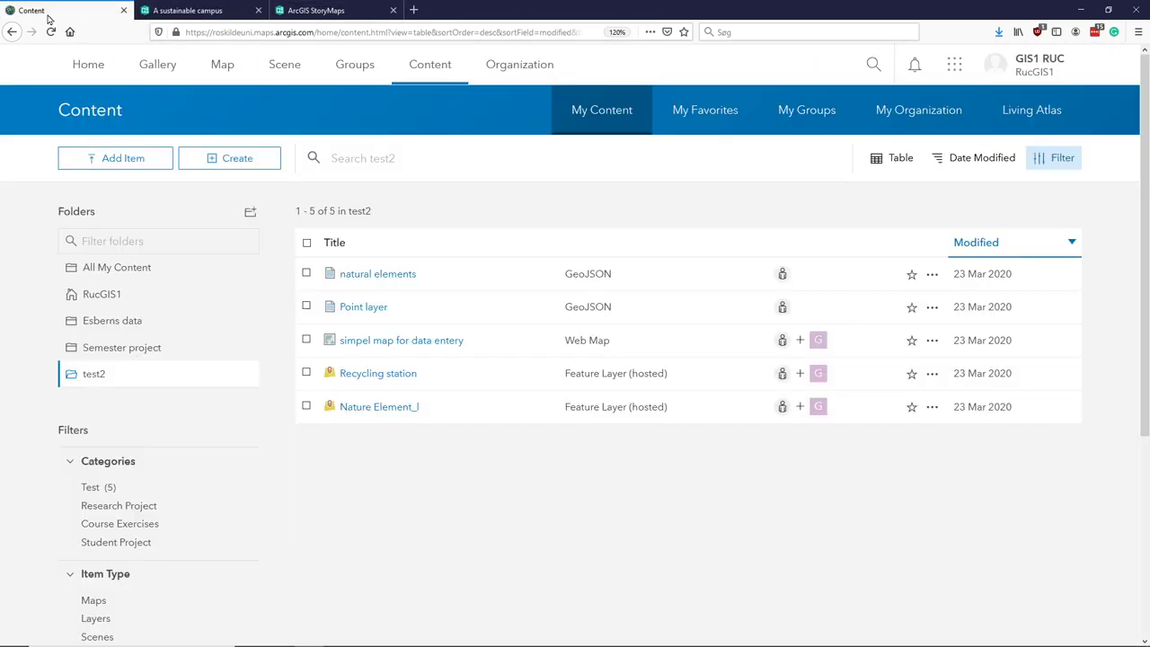
left_click(148, 267)
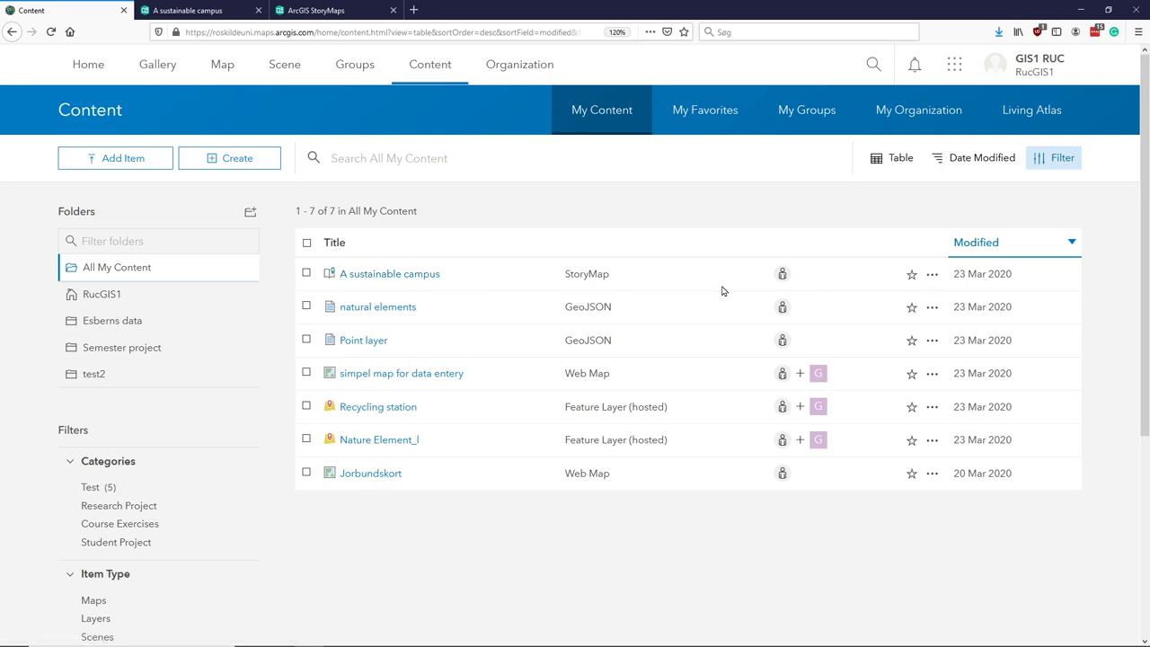
left_click(388, 276)
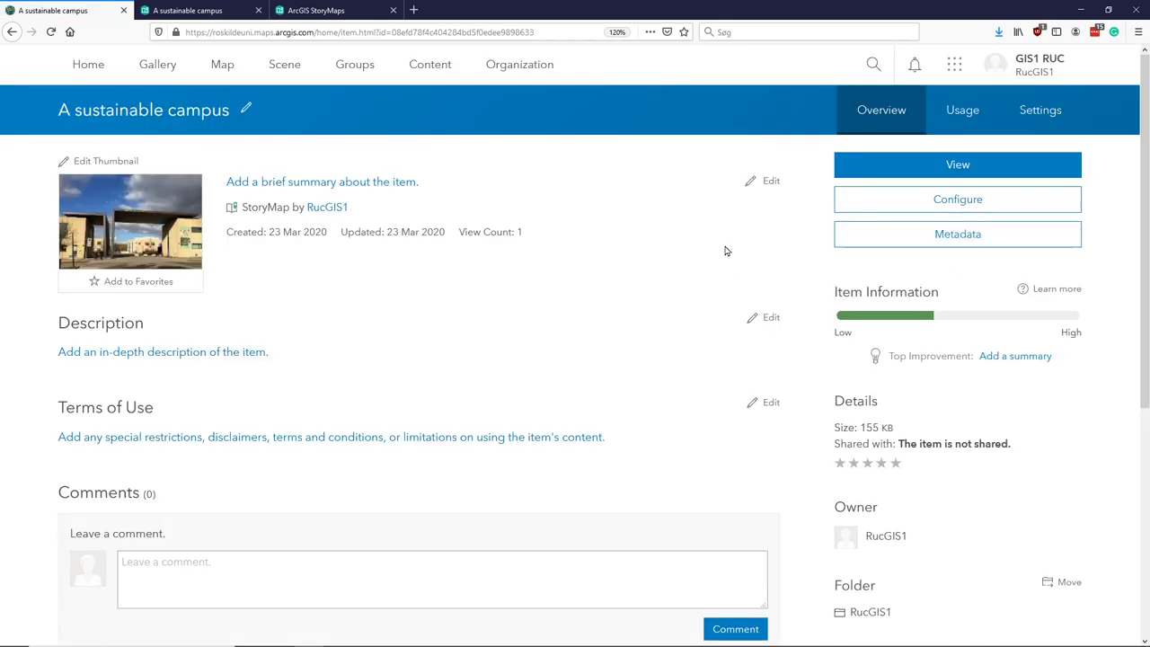
- Move the 'A sustainable campus' StoryMap item into the test2 folder
scroll(657, 304, "down", 5)
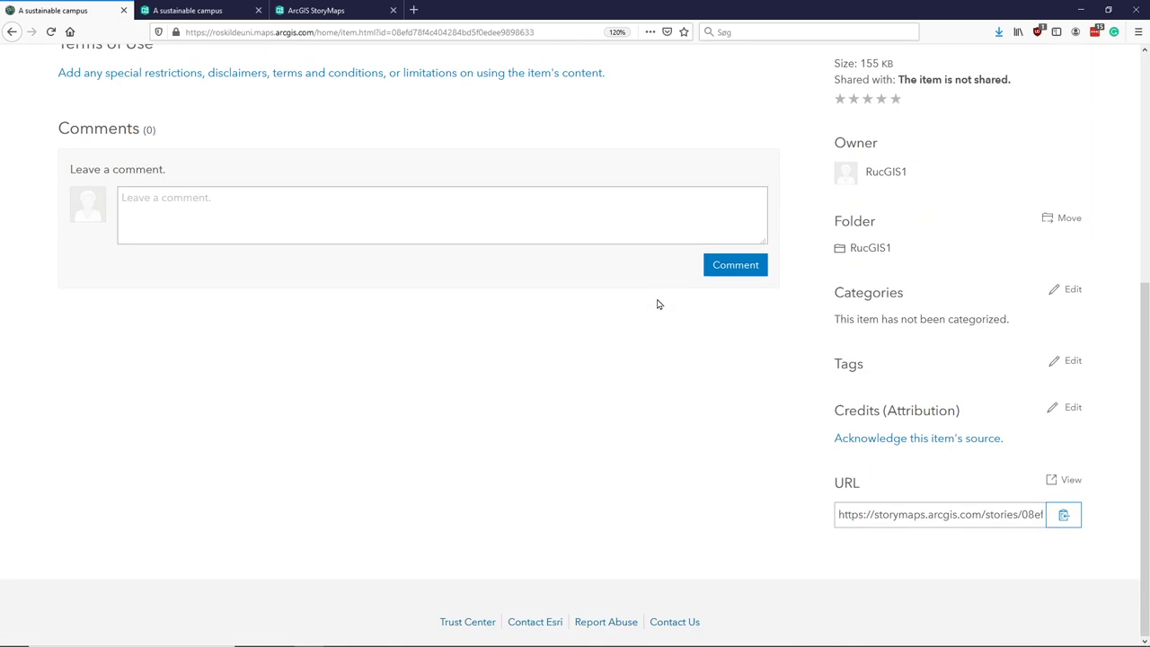
scroll(657, 305, "up", 5)
scroll(668, 300, "down", 1)
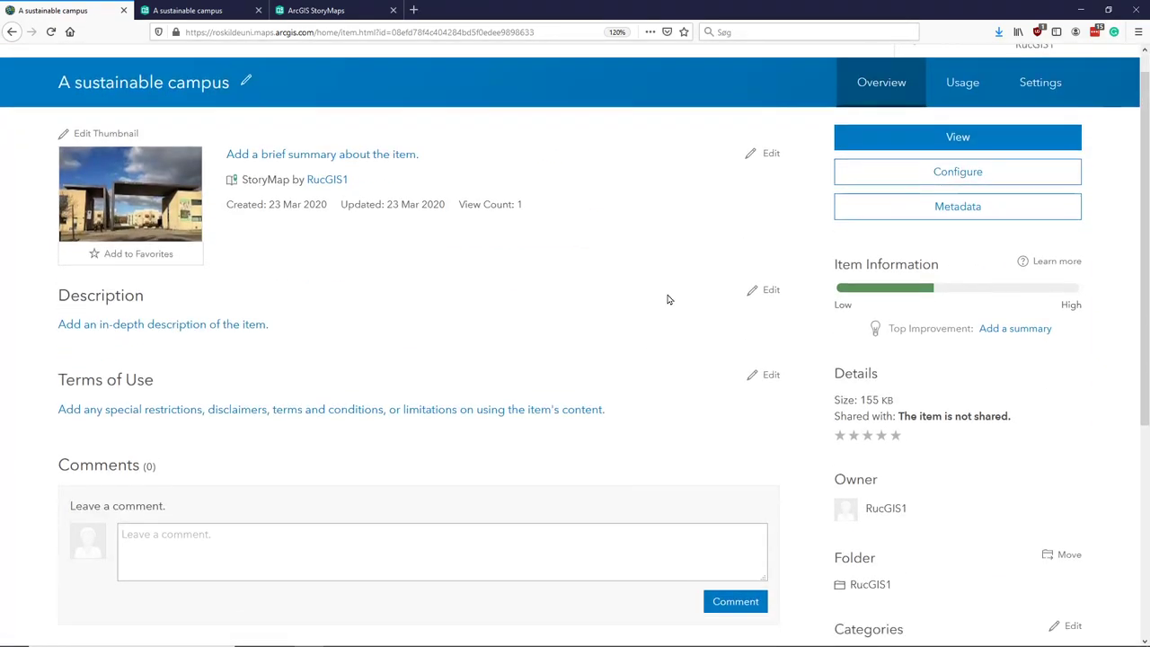
scroll(667, 299, "down", 3)
left_click(1066, 358)
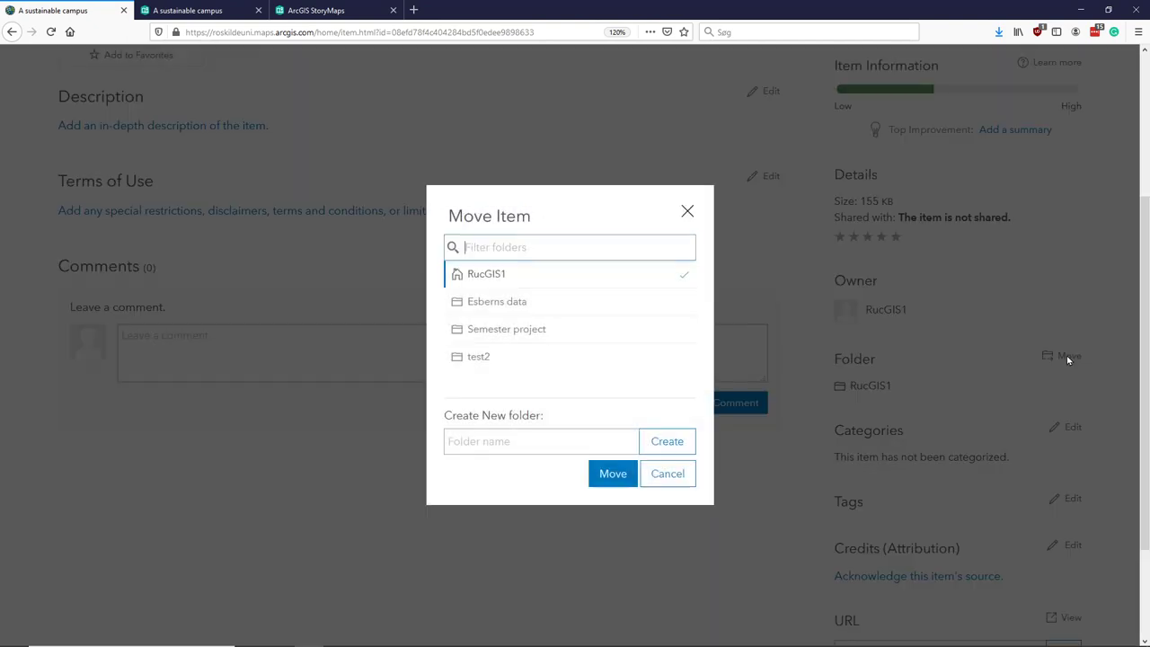
left_click(494, 359)
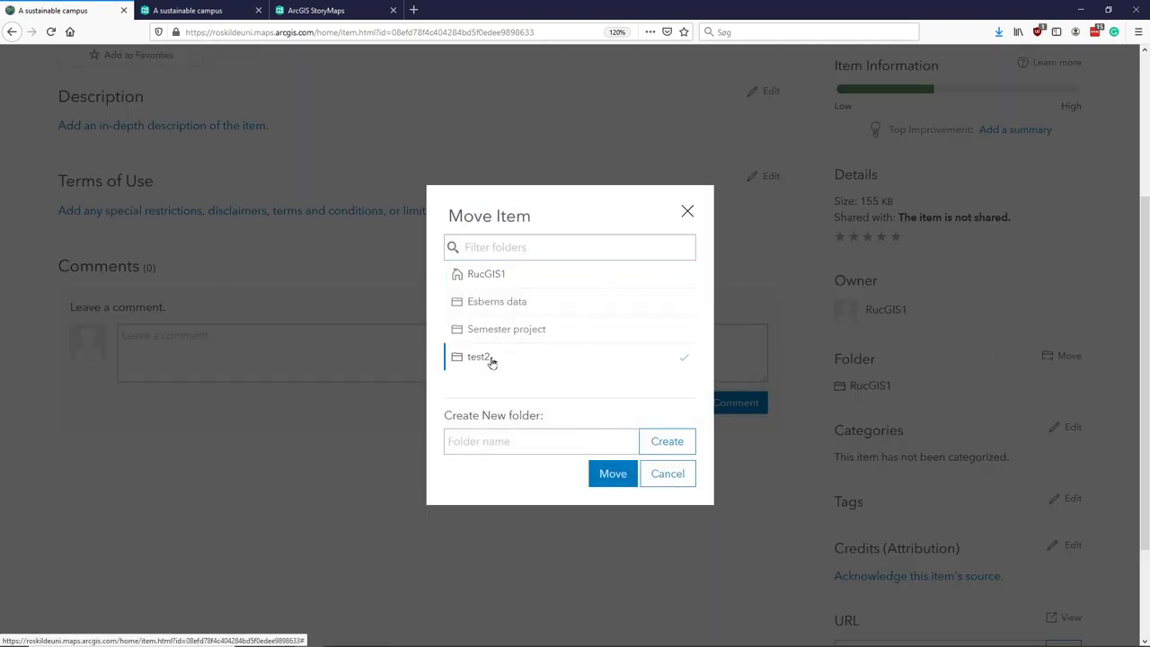
left_click(618, 478)
scroll(634, 237, "up", 5)
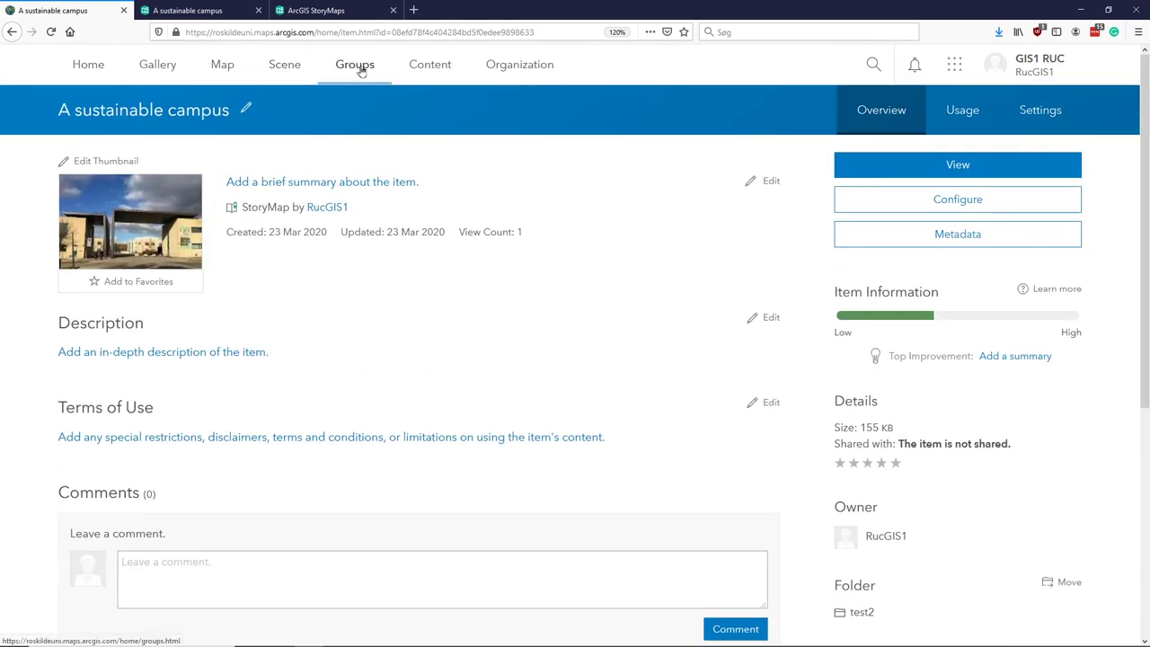
- Return to the Content list showing all 7 items, with 'A sustainable campus' on top
left_click(426, 74)
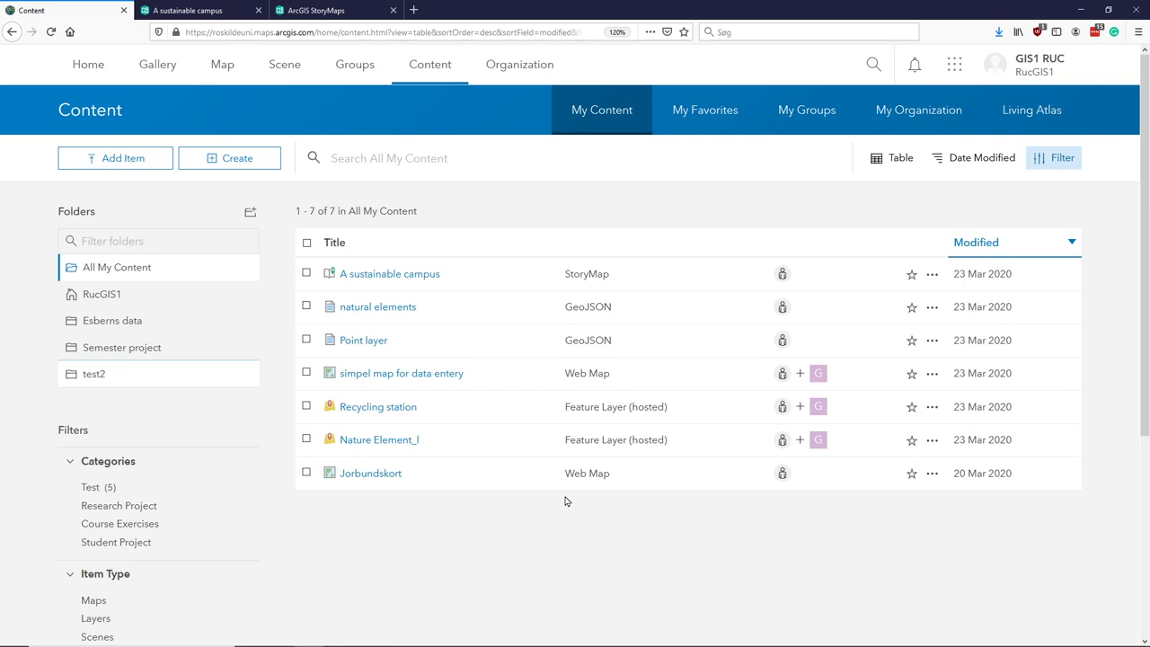
mouse_move(990, 472)
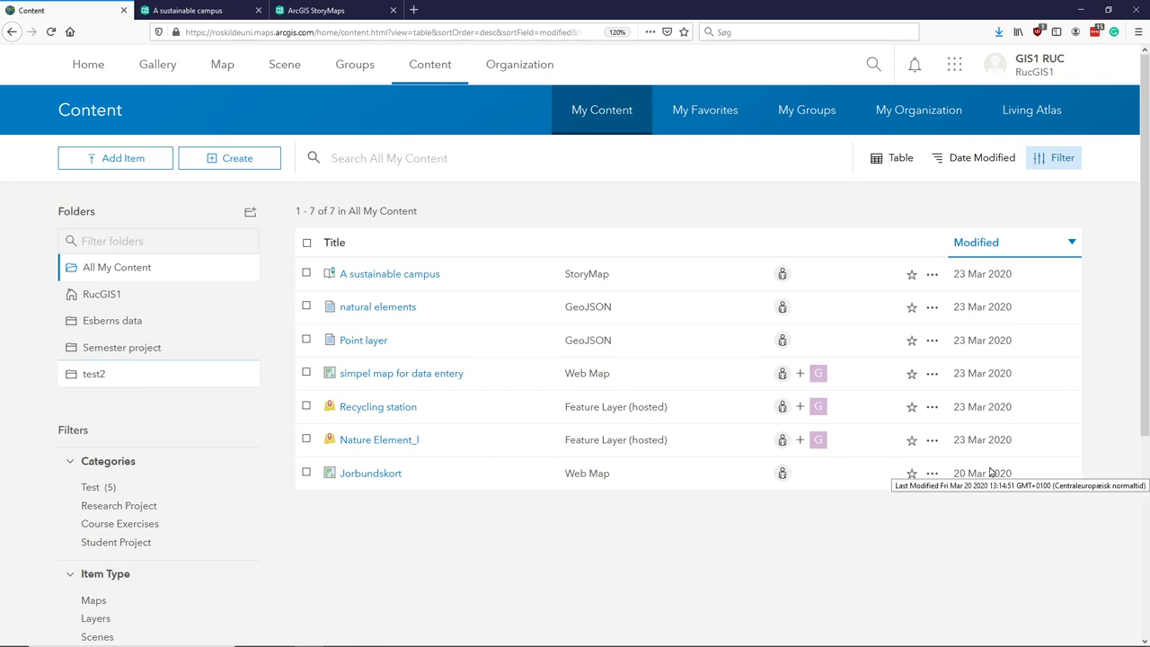